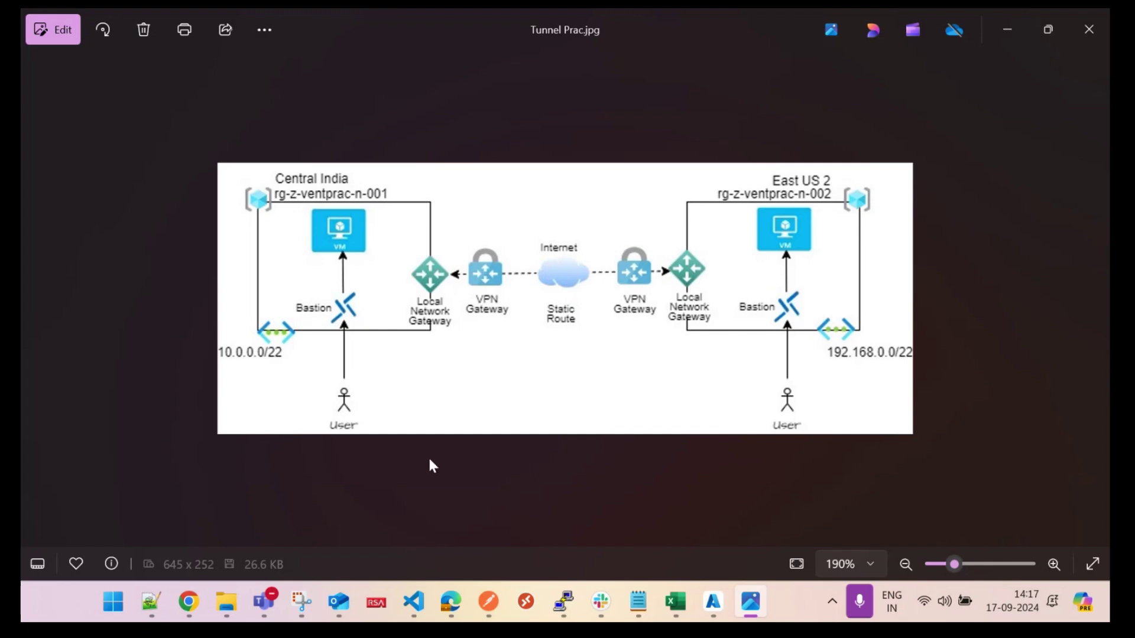
Step: Return to the Azure resource groups list, checking the network diagram for reference
{"action": "mouse_move", "coordinate": [729, 602]}
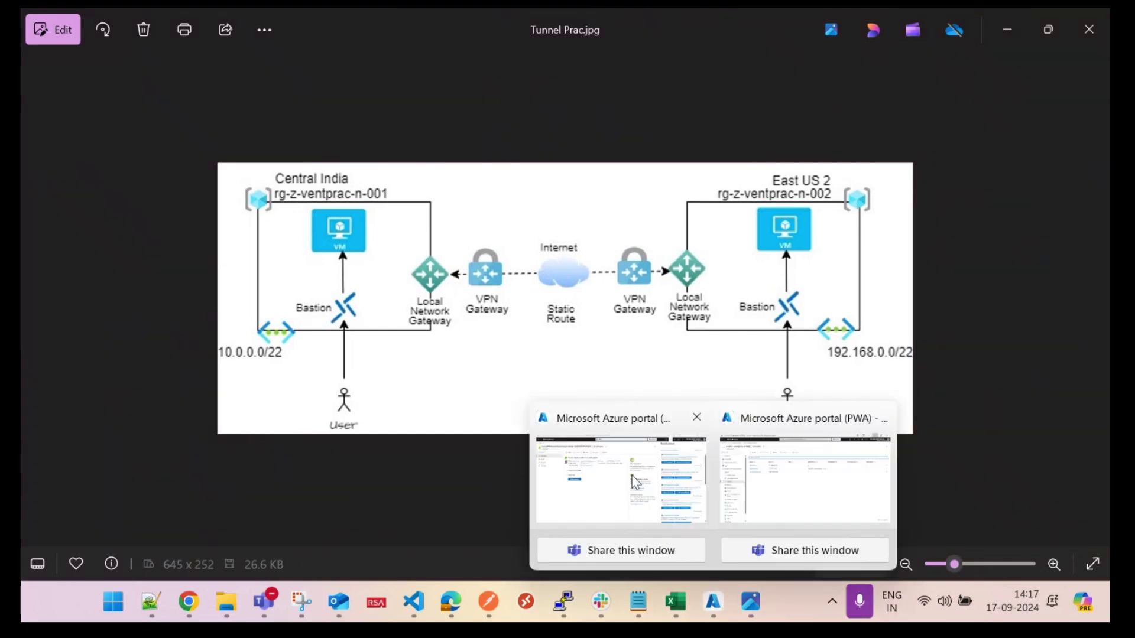
{"action": "left_click", "coordinate": [635, 481]}
{"action": "left_click", "coordinate": [41, 82]}
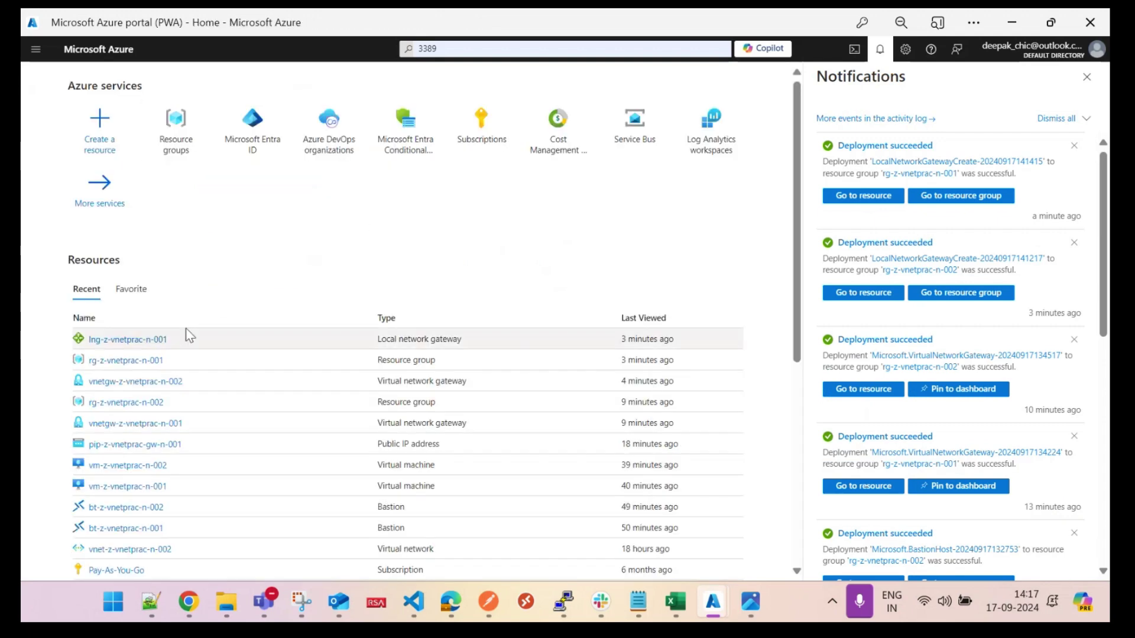
{"action": "left_click", "coordinate": [178, 142]}
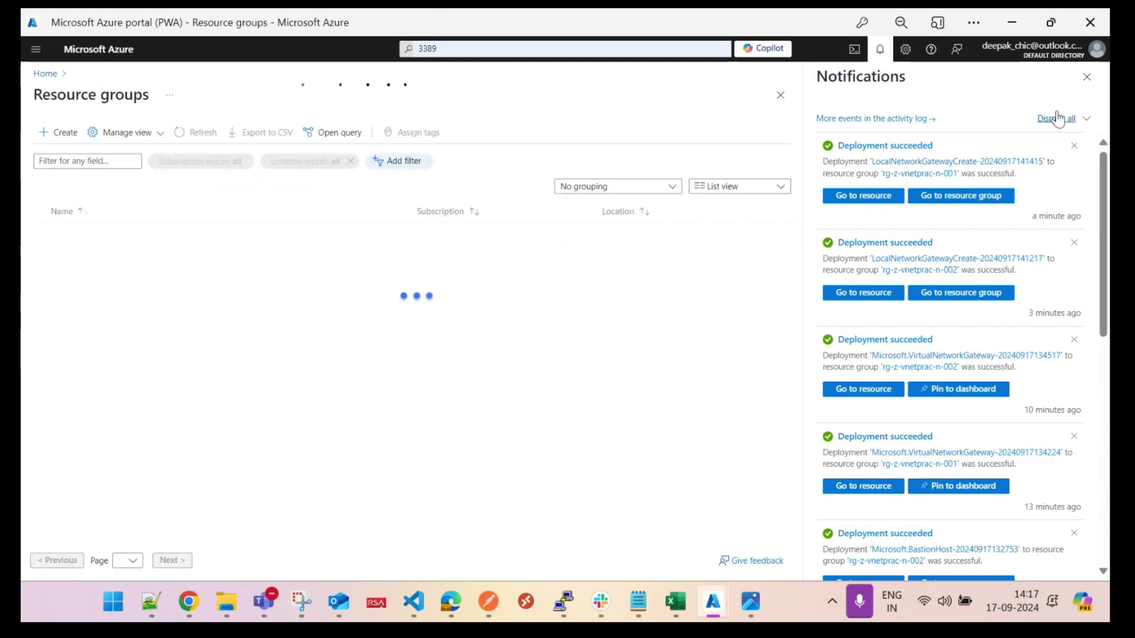
{"action": "left_click", "coordinate": [1086, 78]}
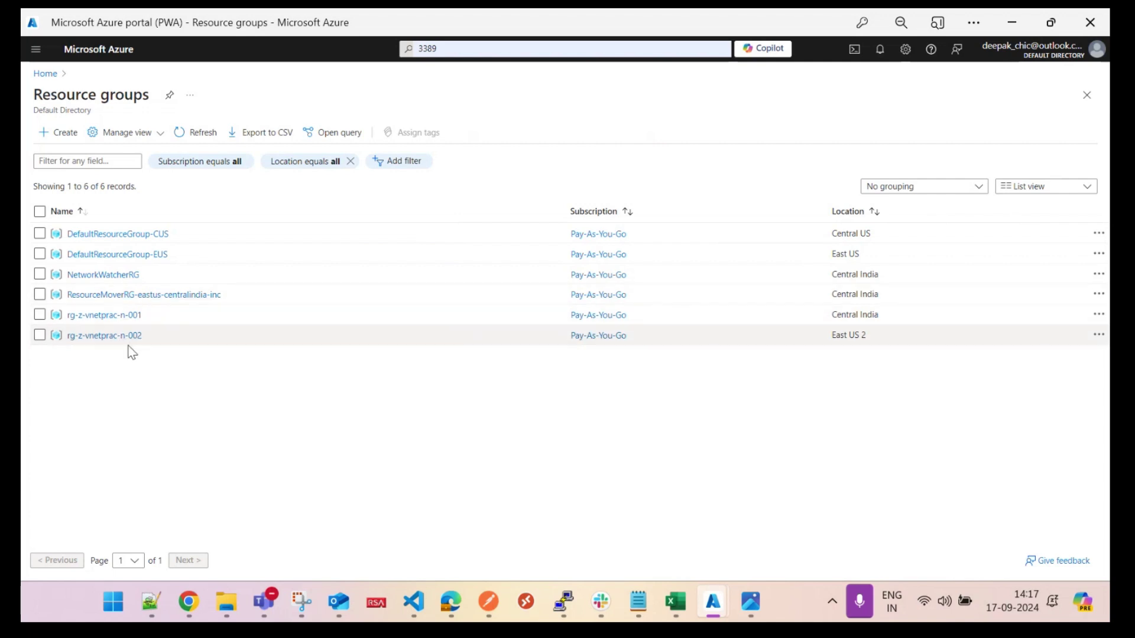
{"action": "left_click", "coordinate": [750, 602]}
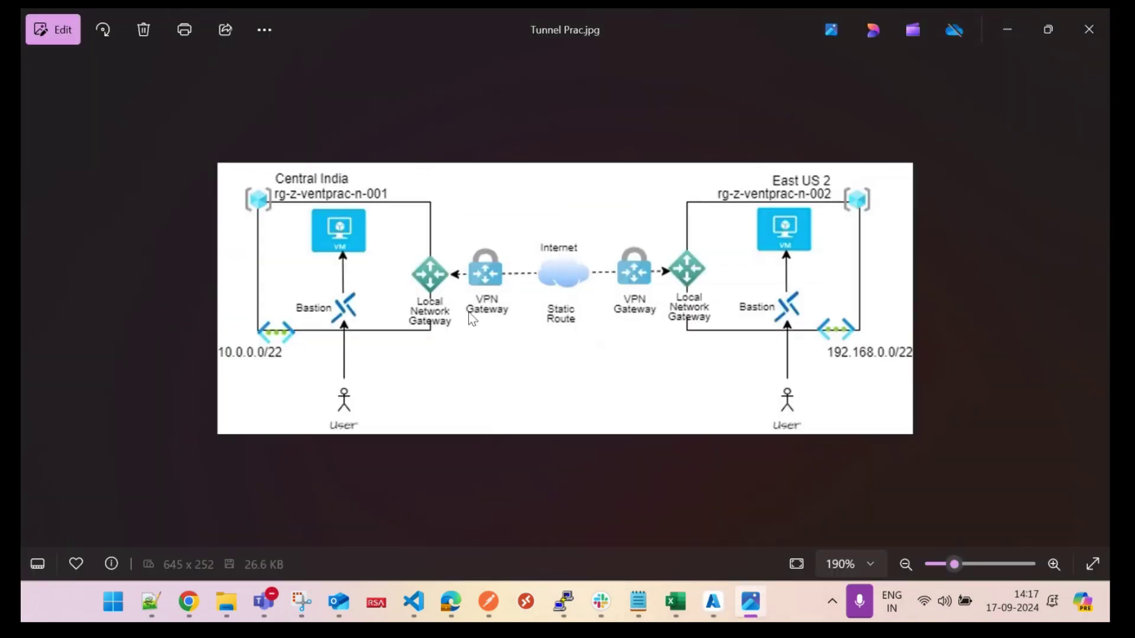
{"action": "left_click", "coordinate": [1006, 29]}
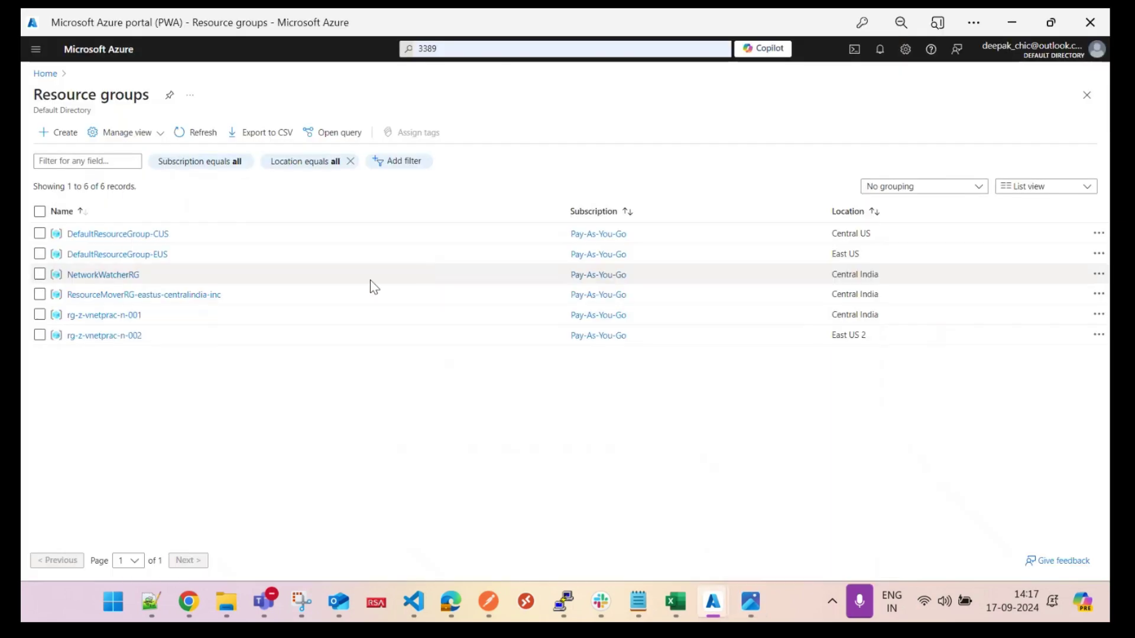
Step: Open lng-z-vnetprac-n-001's Connections in rg-z-vnetprac-n-001 and add a new connection
{"action": "left_click", "coordinate": [119, 318]}
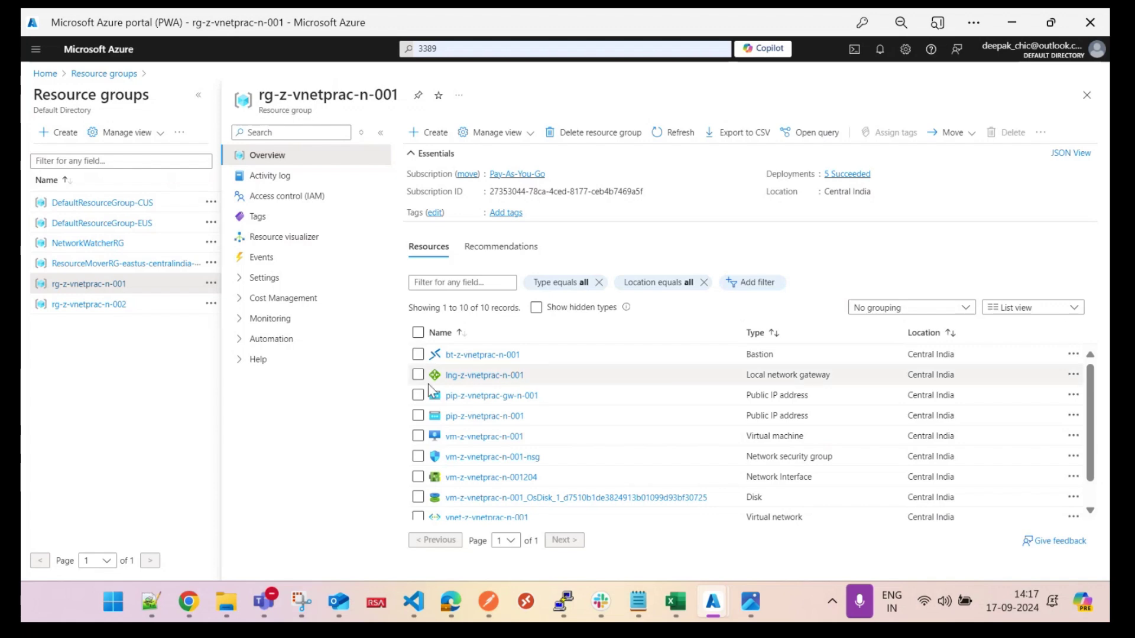
{"action": "left_click", "coordinate": [474, 378]}
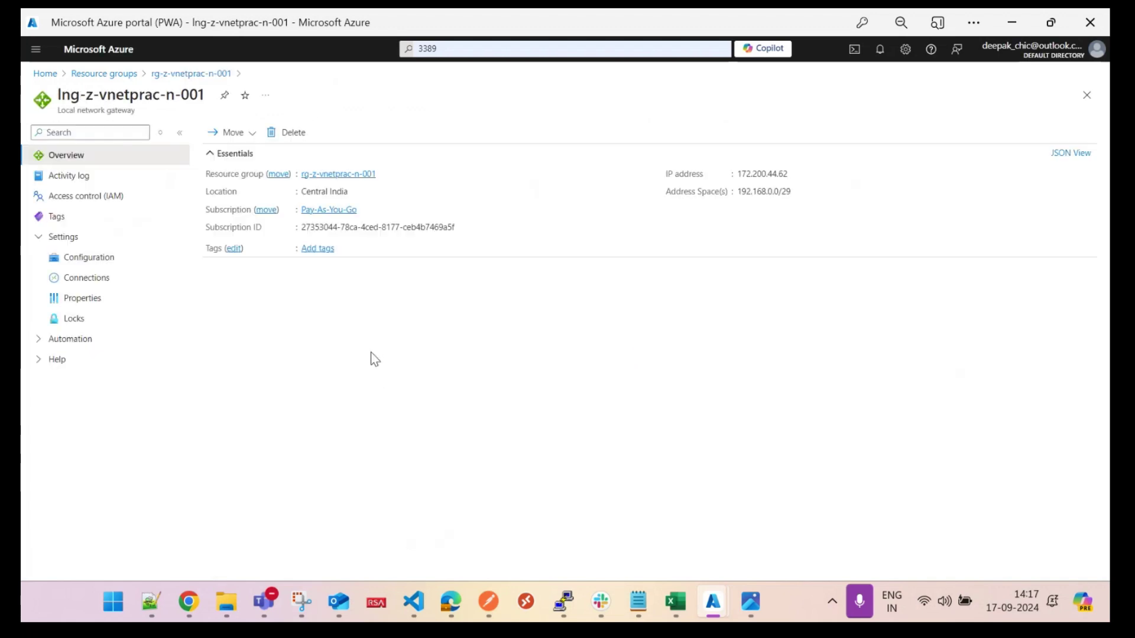
{"action": "left_click", "coordinate": [89, 278]}
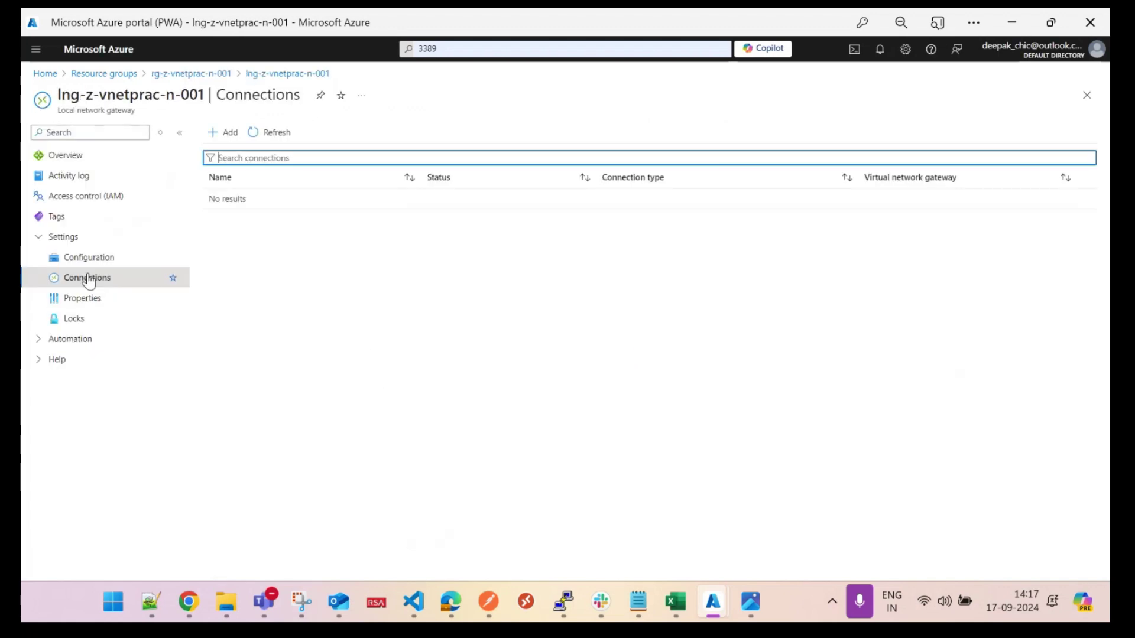
{"action": "left_click", "coordinate": [219, 133]}
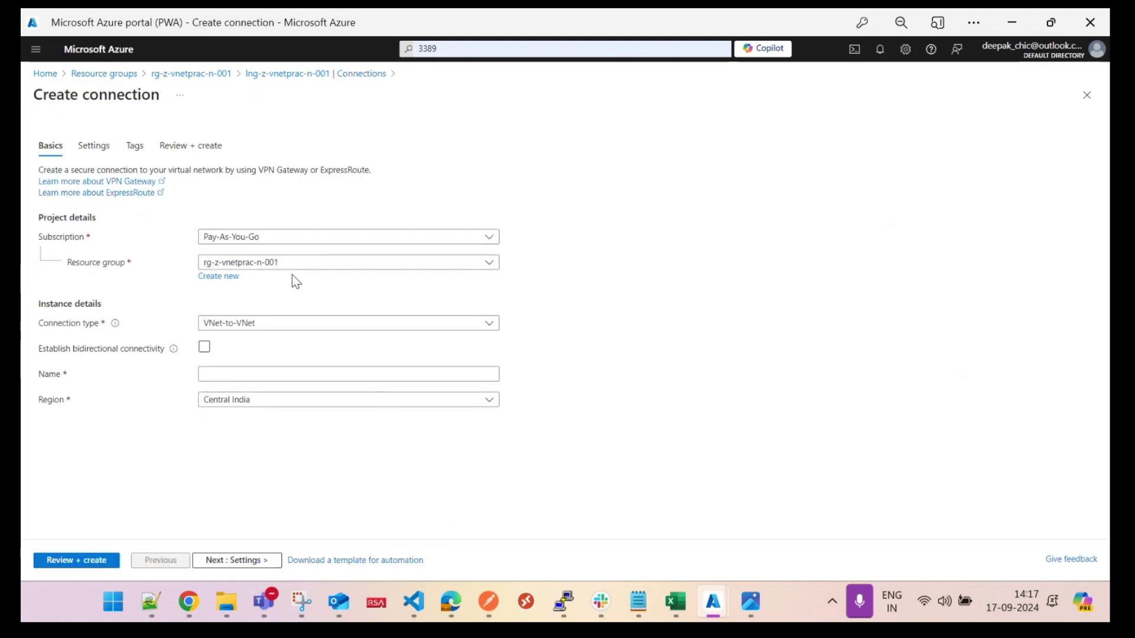
Step: Make it a Site-to-site (IPsec) connection named con-z-vnetprac-n-001 in Central India, then continue to Settings
{"action": "left_click", "coordinate": [276, 326]}
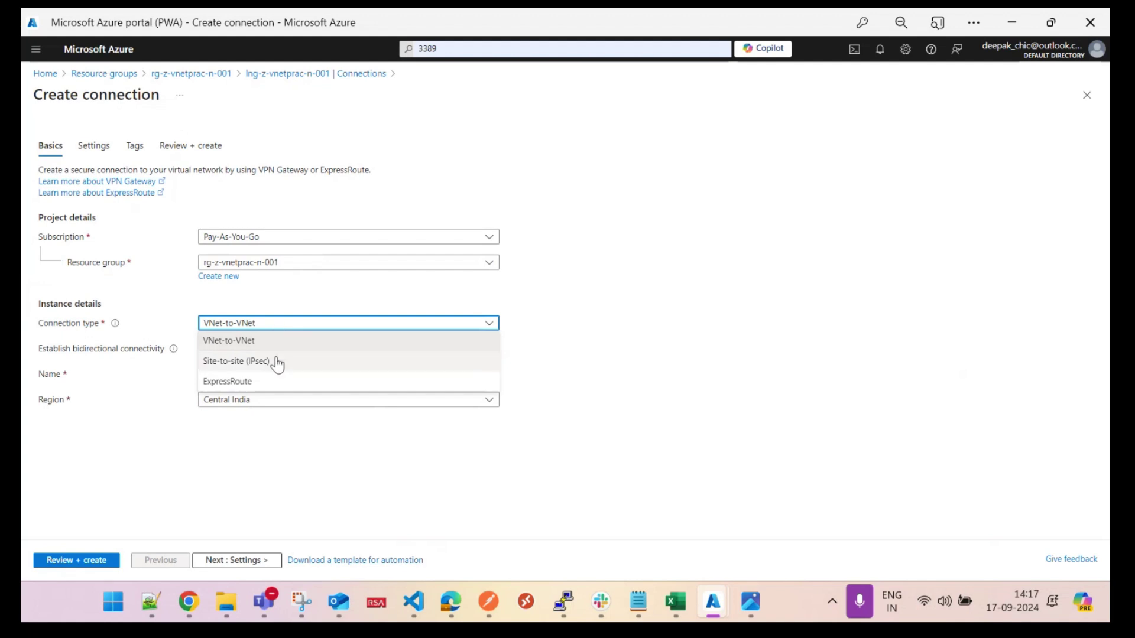
{"action": "left_click", "coordinate": [277, 360]}
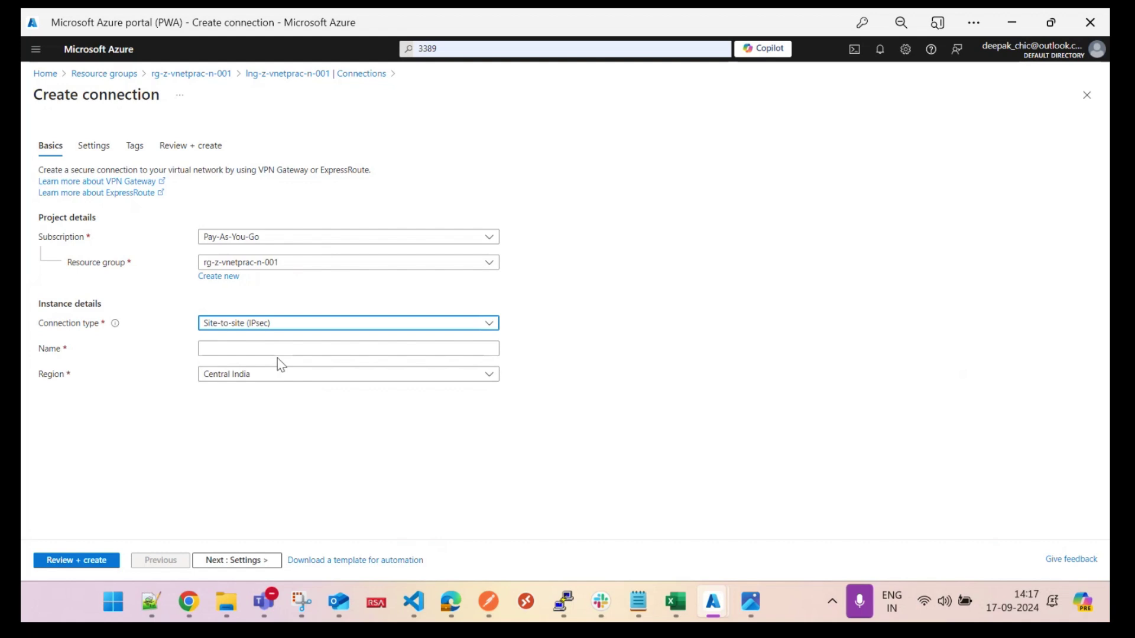
{"action": "left_click", "coordinate": [276, 349]}
{"action": "type", "text": "con-z-"}
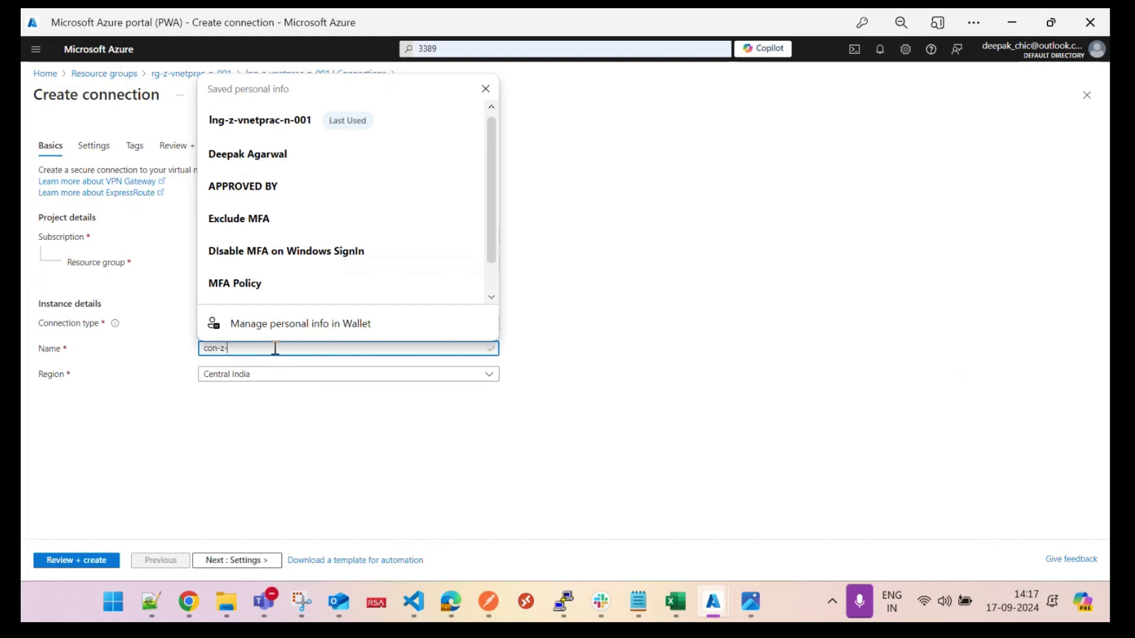
{"action": "type", "text": "vn"}
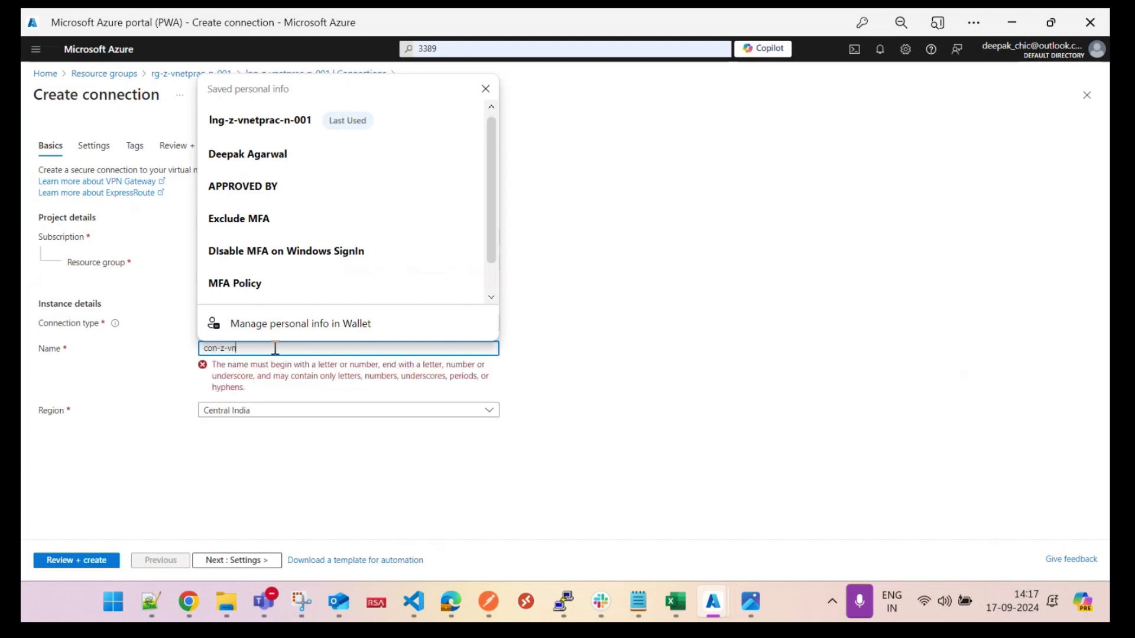
{"action": "type", "text": "etprac-n-001"}
{"action": "left_click", "coordinate": [282, 384]}
{"action": "left_click", "coordinate": [266, 383]}
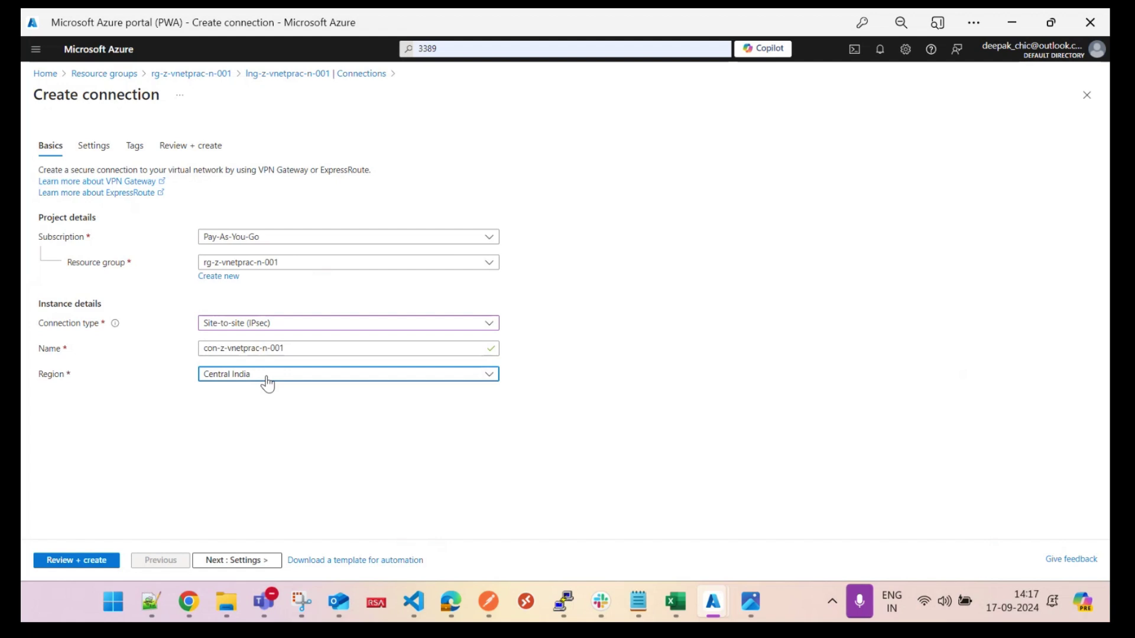
{"action": "left_click", "coordinate": [223, 559]}
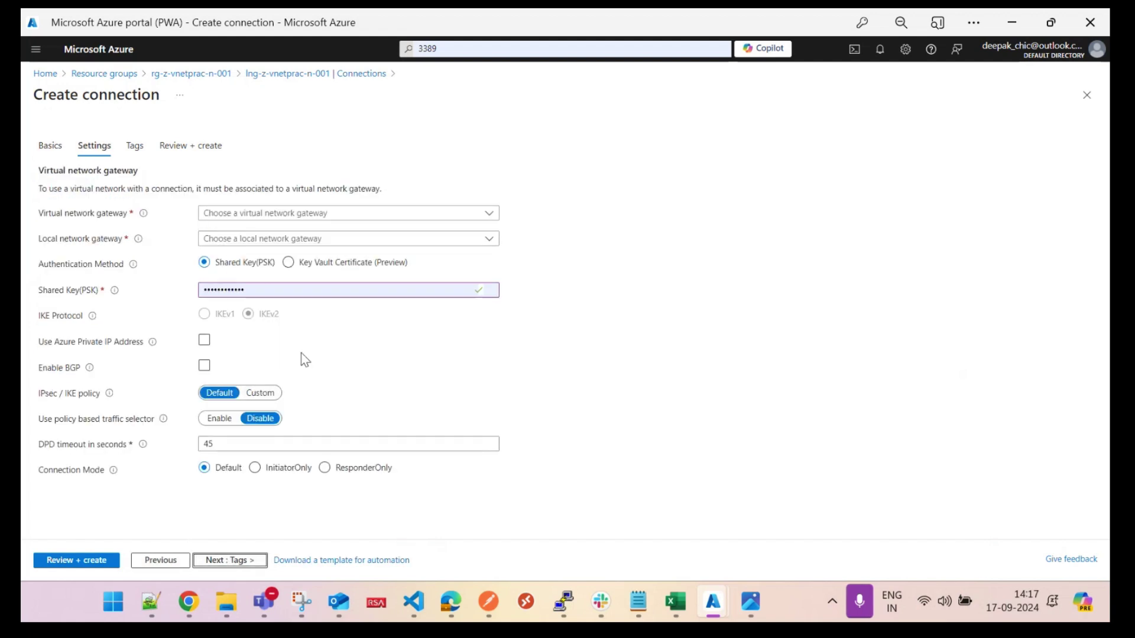
Step: Select vnetgw-z-vnetprac-n-001 as the virtual network gateway and lng-z-vnetprac-n-001 as the local gateway
{"action": "left_click", "coordinate": [300, 216]}
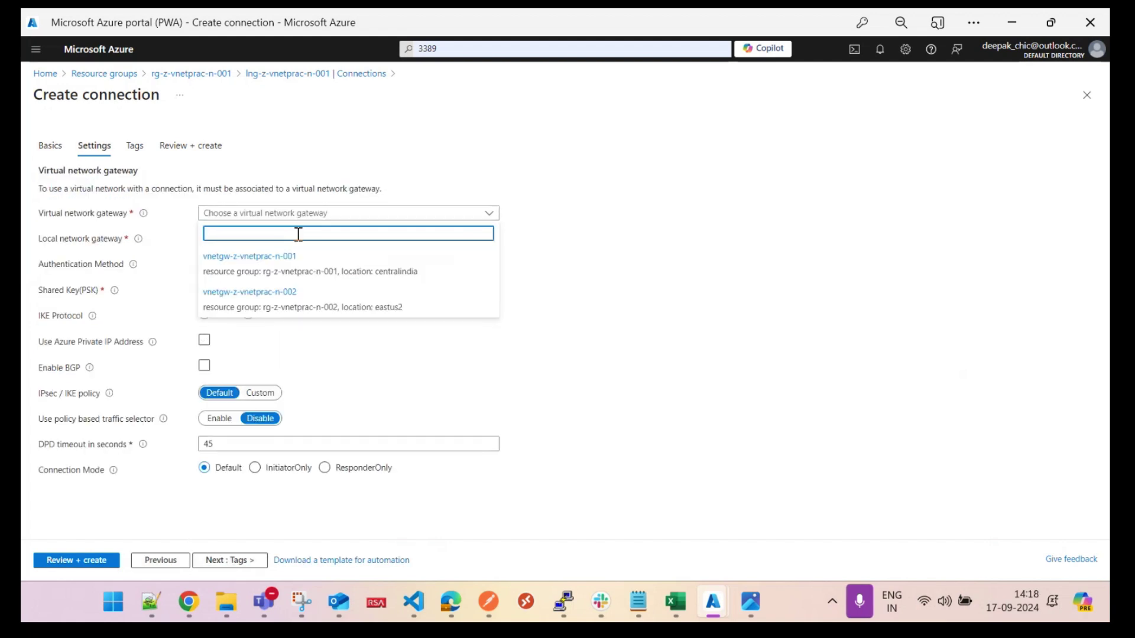
{"action": "left_click", "coordinate": [303, 260]}
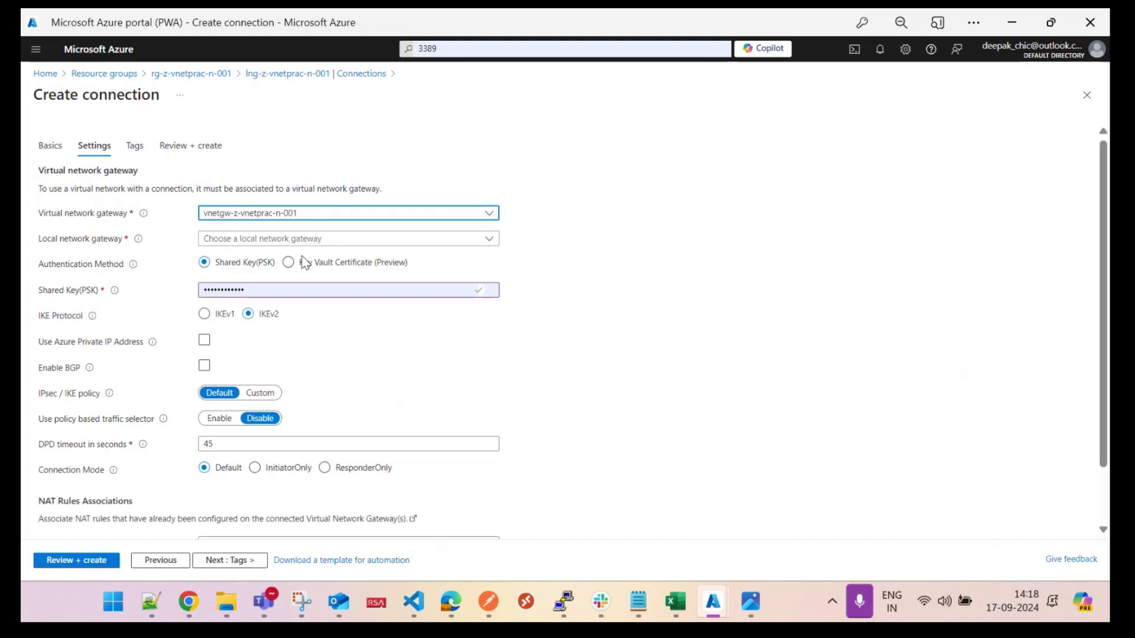
{"action": "left_click", "coordinate": [322, 243]}
{"action": "left_click", "coordinate": [305, 262]}
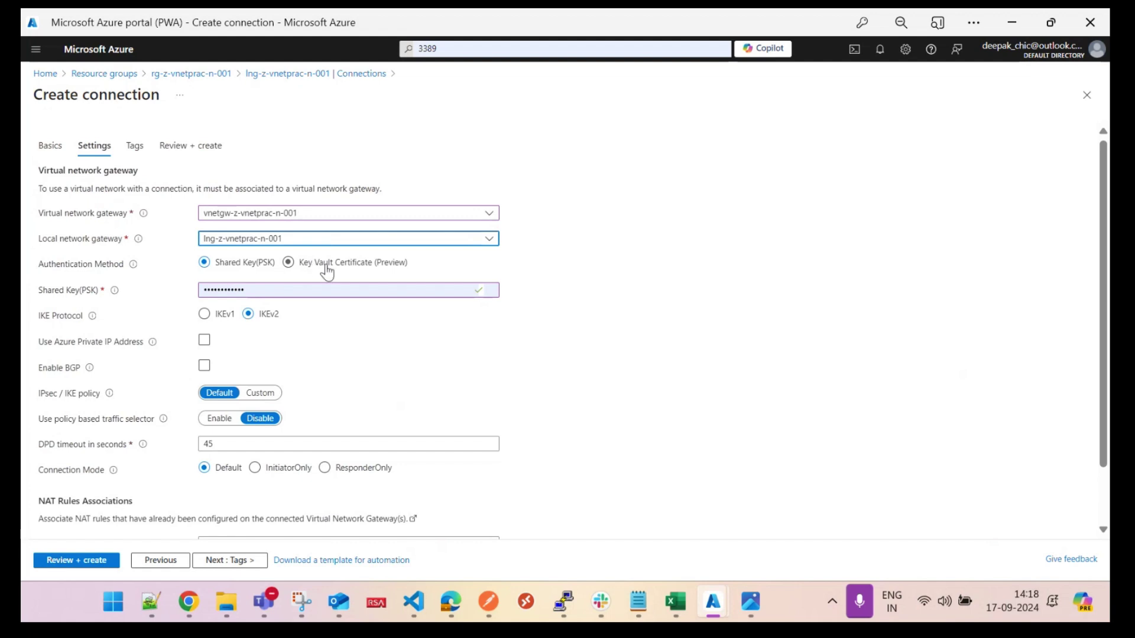
Step: Replace the shared key with a new one and set the IPsec/IKE policy to Custom
{"action": "double_click", "coordinate": [275, 289]}
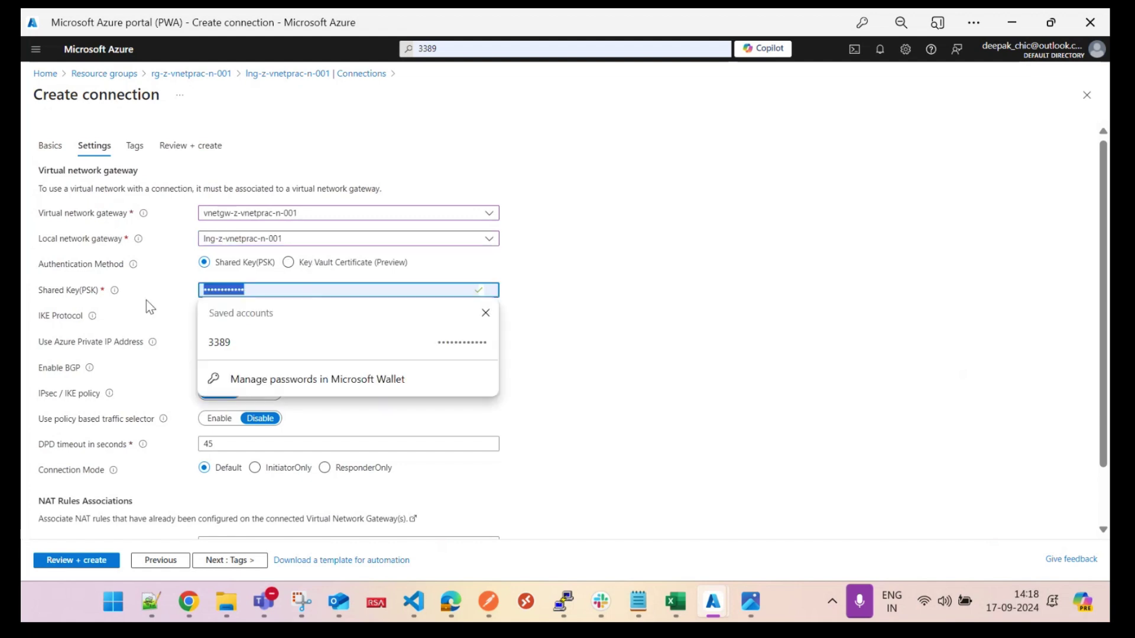
{"action": "type", "text": "abc12"}
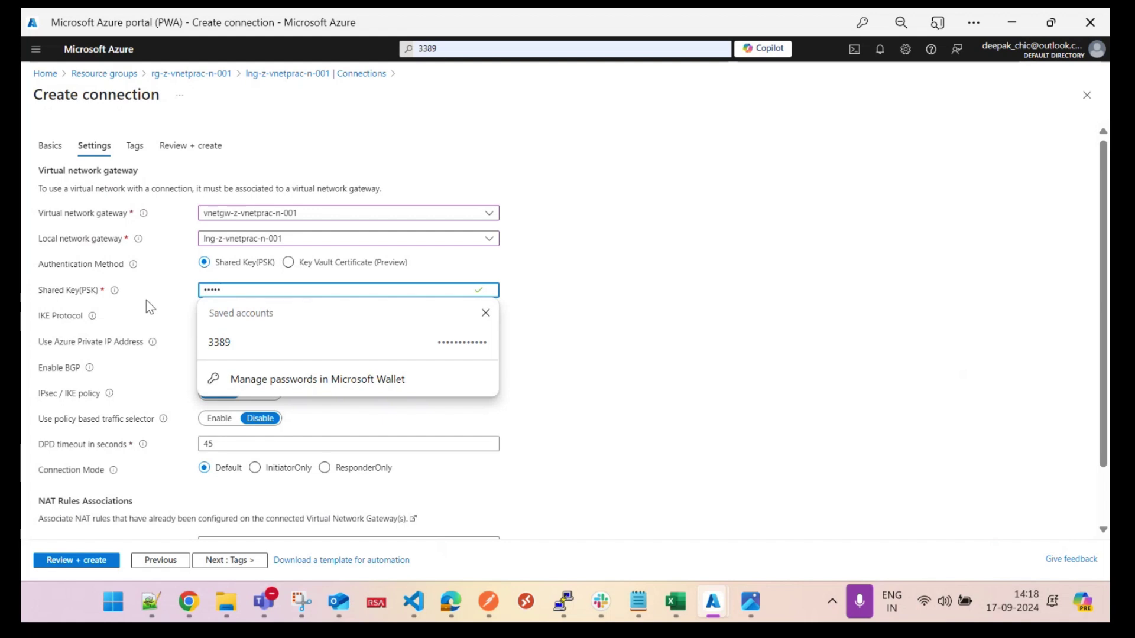
{"action": "key", "text": "BackSpace"}
{"action": "key", "text": "BackSpace"}
{"action": "type", "text": "1234512345"}
{"action": "key", "text": "BackSpace"}
{"action": "key", "text": "BackSpace"}
{"action": "key", "text": "BackSpace"}
{"action": "key", "text": "BackSpace"}
{"action": "key", "text": "BackSpace"}
{"action": "key", "text": "BackSpace"}
{"action": "key", "text": "BackSpace"}
{"action": "key", "text": "BackSpace"}
{"action": "key", "text": "BackSpace"}
{"action": "key", "text": "BackSpace"}
{"action": "type", "text": "123456"}
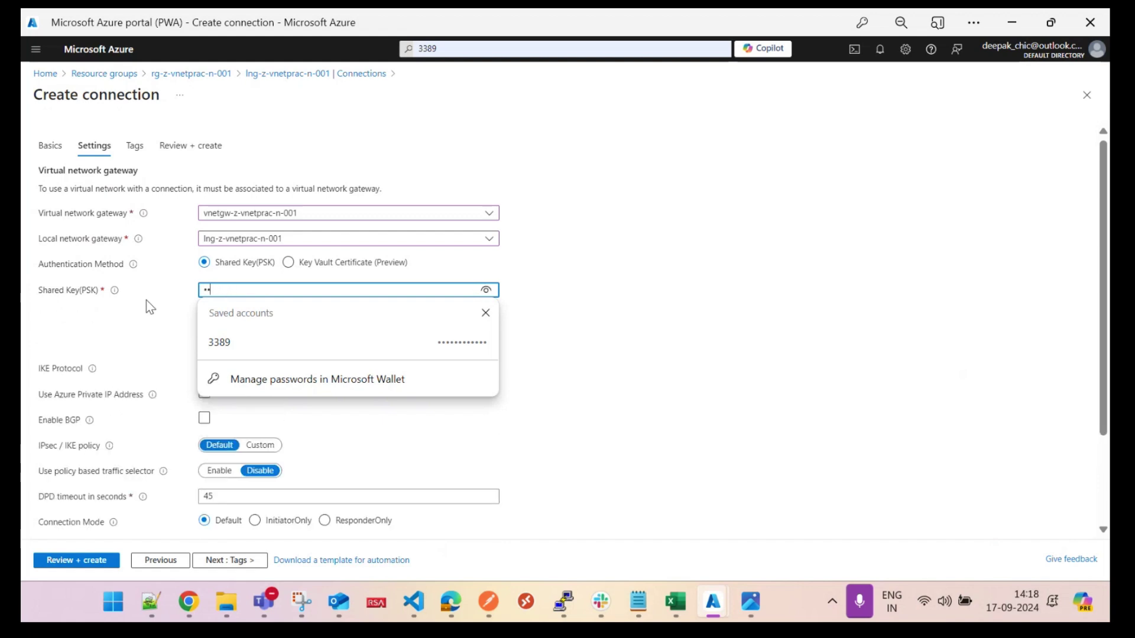
{"action": "type", "text": "789"}
{"action": "left_click", "coordinate": [639, 274]}
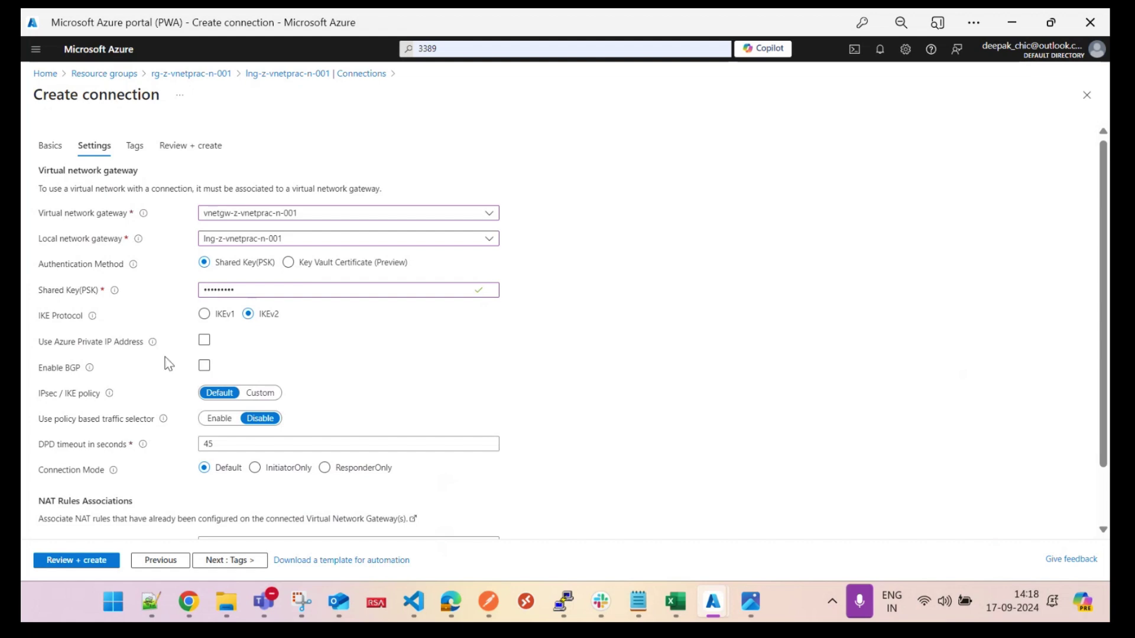
{"action": "left_click", "coordinate": [260, 393]}
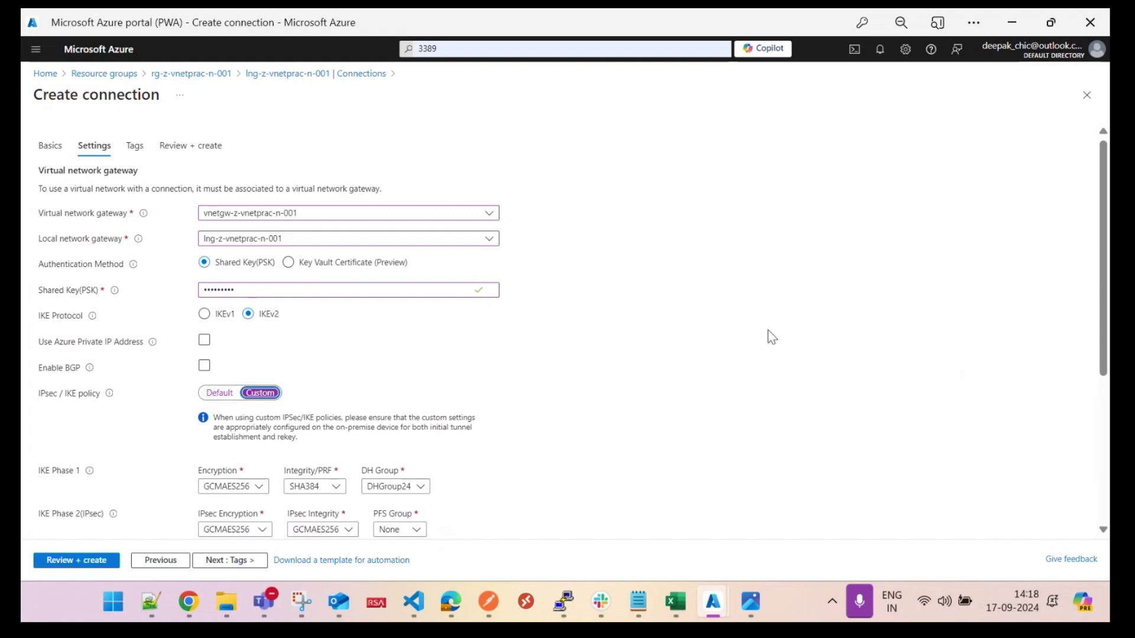
Step: Set AES256 encryption and SHA256 integrity for both IKE phase 1 and IPsec phase 2
{"action": "left_click_drag", "start_coordinate": [1103, 253], "coordinate": [1103, 310]}
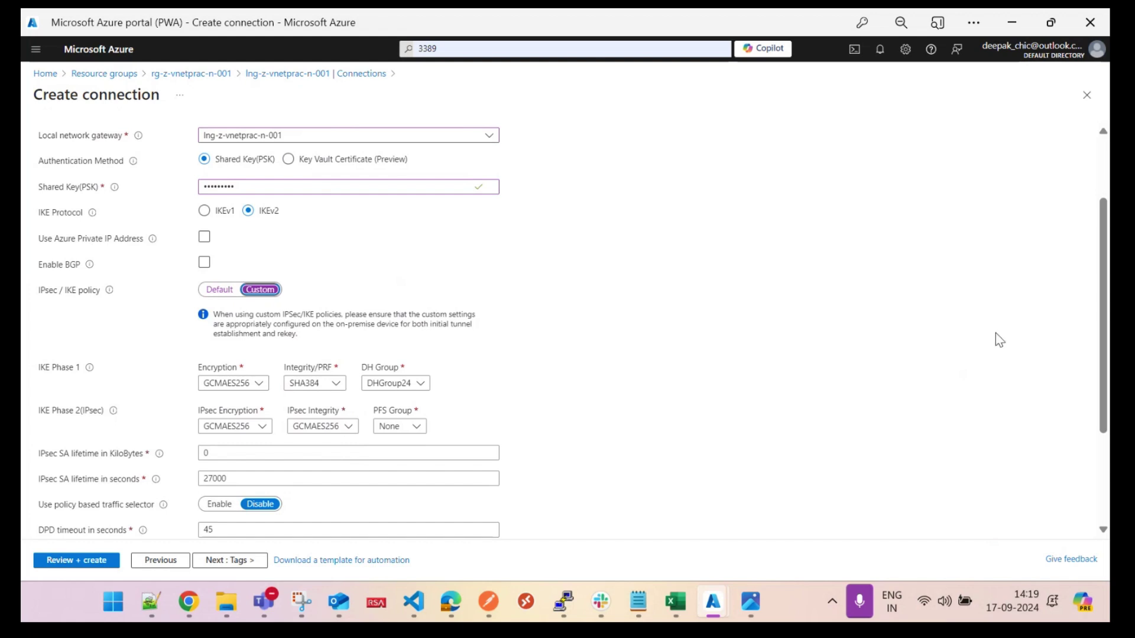
{"action": "scroll", "coordinate": [609, 359], "scroll_direction": "down", "scroll_amount": 1}
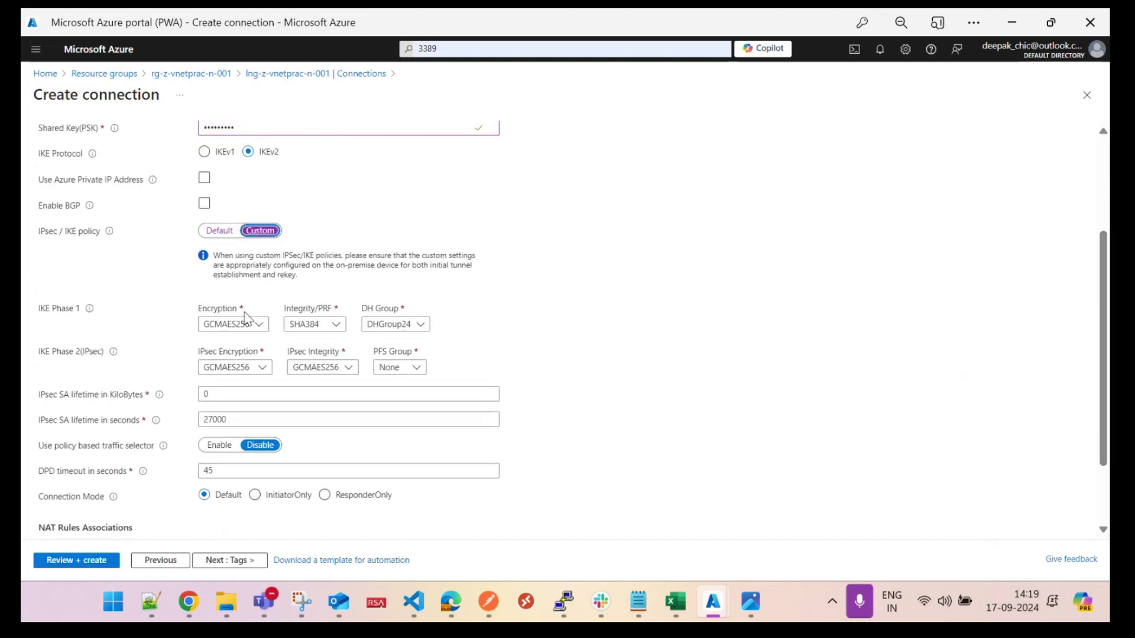
{"action": "left_click", "coordinate": [260, 325]}
{"action": "left_click", "coordinate": [233, 383]}
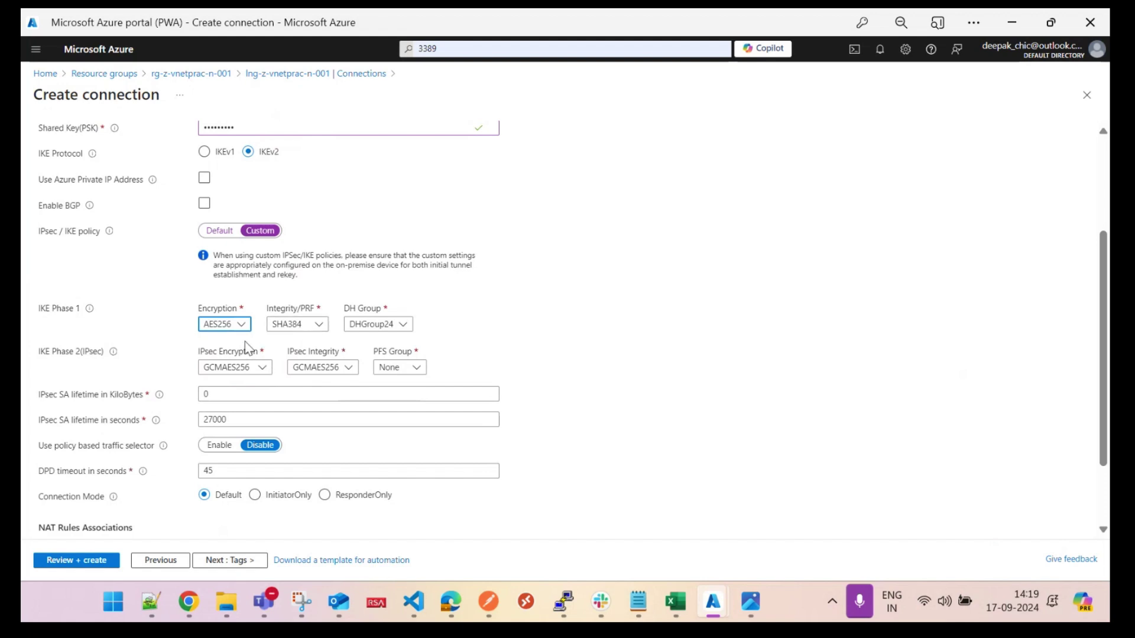
{"action": "left_click", "coordinate": [246, 369]}
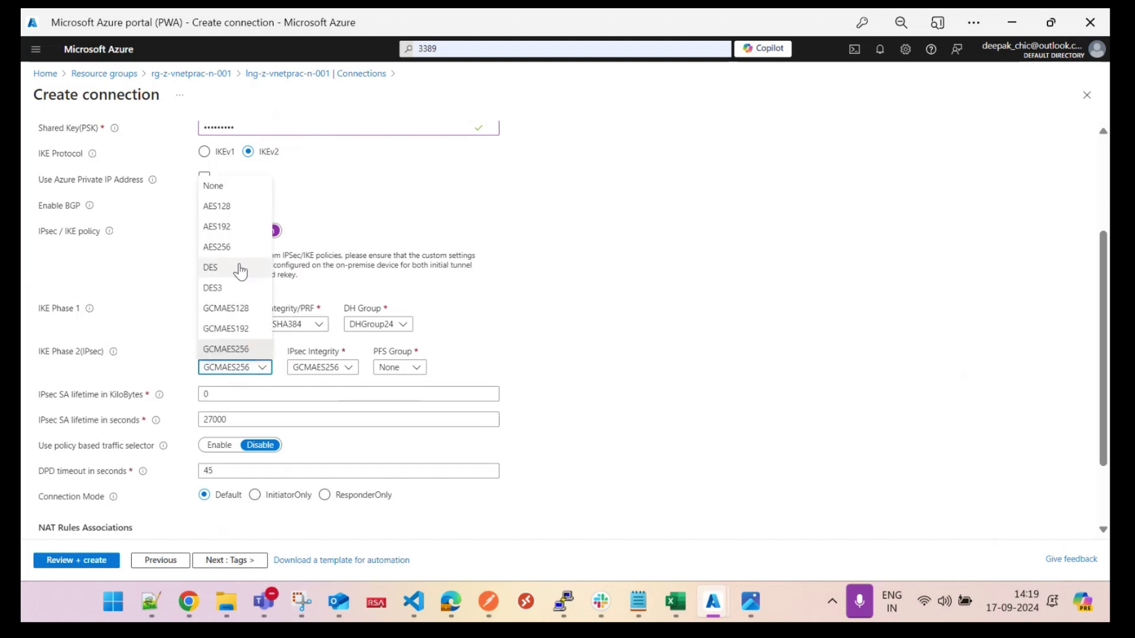
{"action": "left_click", "coordinate": [230, 247]}
{"action": "left_click", "coordinate": [290, 326]}
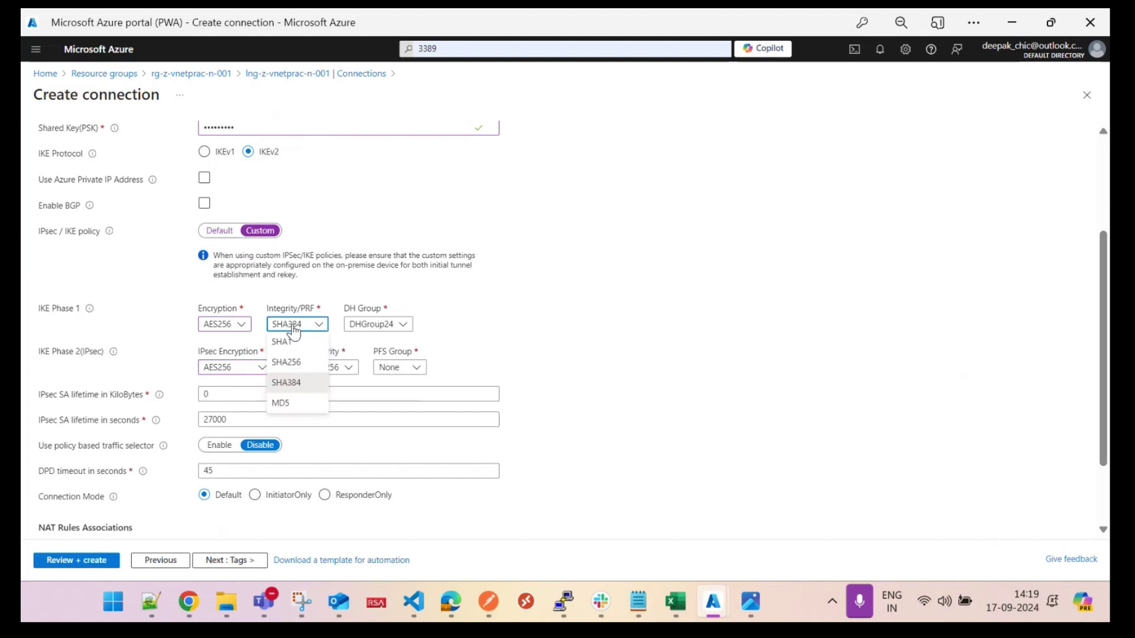
{"action": "left_click", "coordinate": [291, 362]}
{"action": "left_click", "coordinate": [313, 369]}
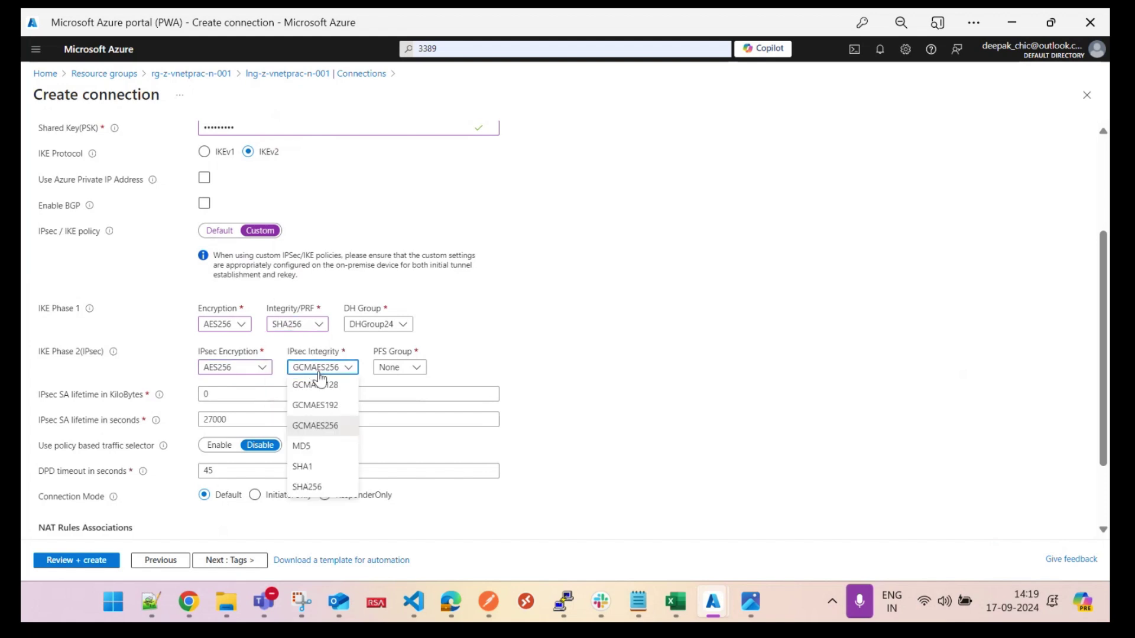
{"action": "left_click", "coordinate": [307, 487]}
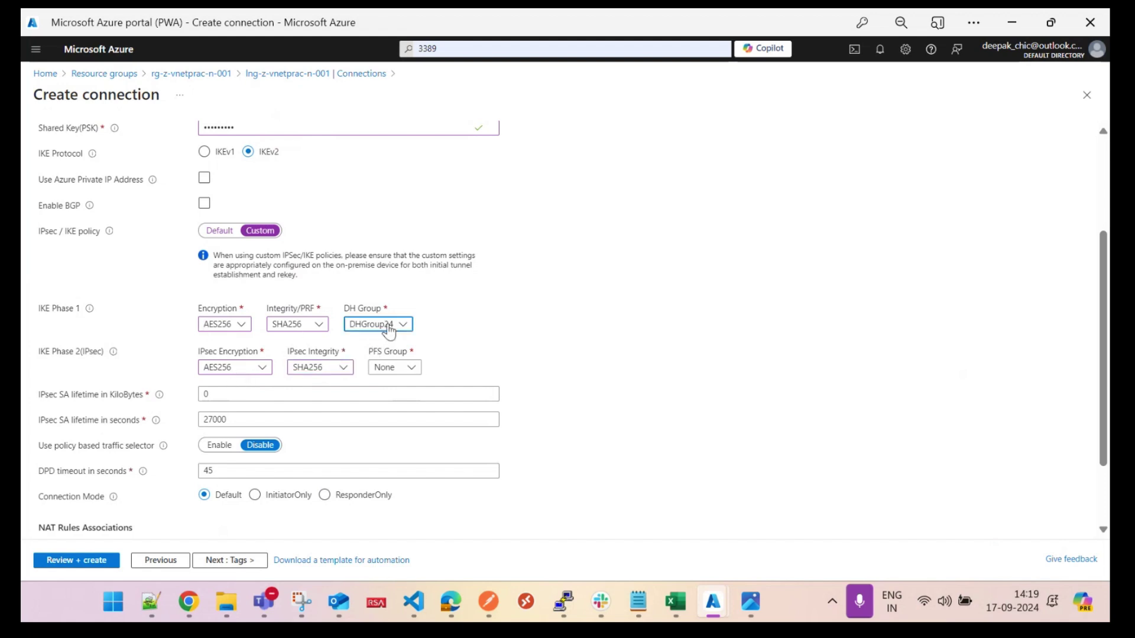
Step: Set the DH group to DHGroup14 and PFS group to PFS2048, then review the SA lifetime values
{"action": "left_click", "coordinate": [376, 324]}
{"action": "left_click", "coordinate": [389, 364]}
{"action": "left_click", "coordinate": [404, 370]}
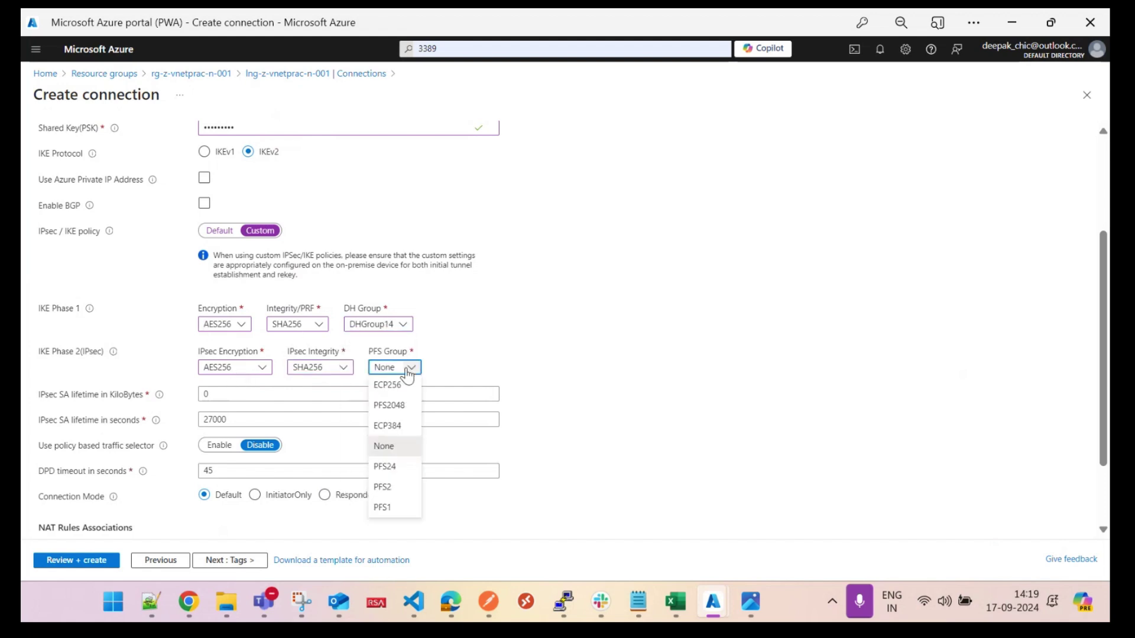
{"action": "left_click", "coordinate": [405, 408]}
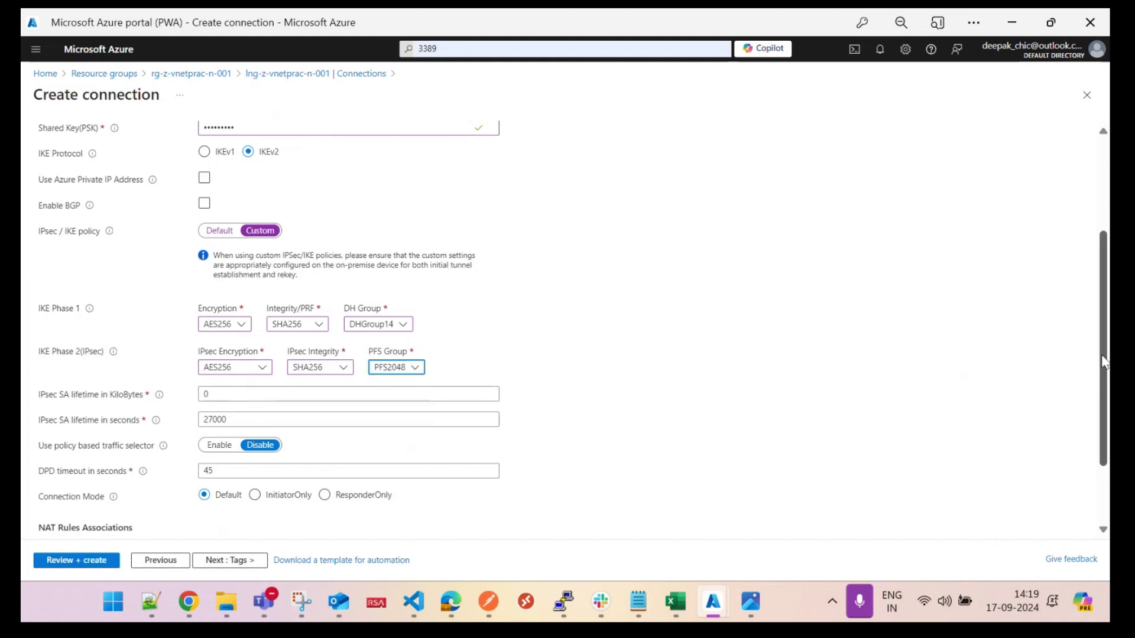
{"action": "scroll", "coordinate": [1103, 362], "scroll_direction": "down", "scroll_amount": 2}
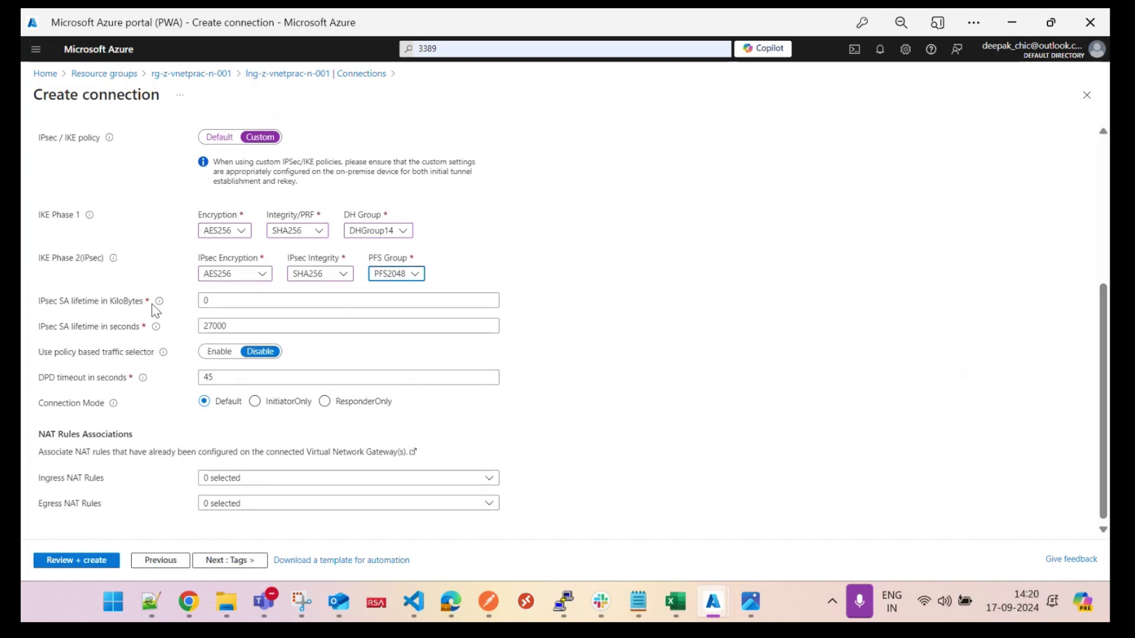
{"action": "left_click", "coordinate": [215, 326]}
Step: Run Review + create and, once validation passes, create con-z-vnetprac-n-001
{"action": "left_click", "coordinate": [81, 560]}
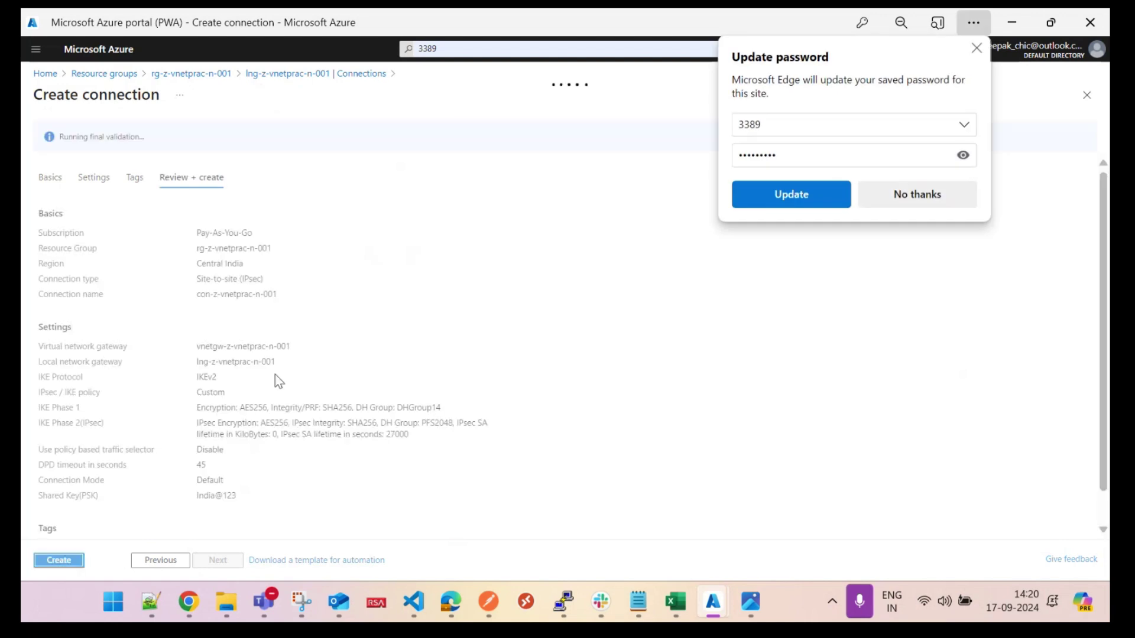
{"action": "left_click", "coordinate": [59, 560]}
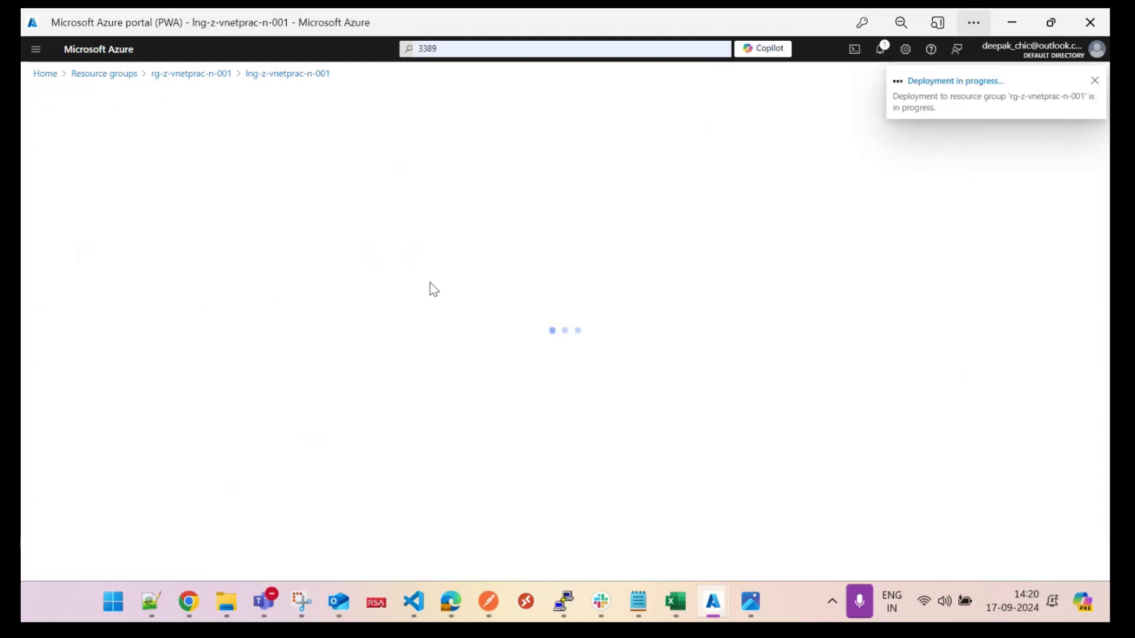
Step: Reopen lng-z-vnetprac-n-001's Connections and refresh until con-z-vnetprac-n-001 is listed
{"action": "left_click", "coordinate": [42, 76]}
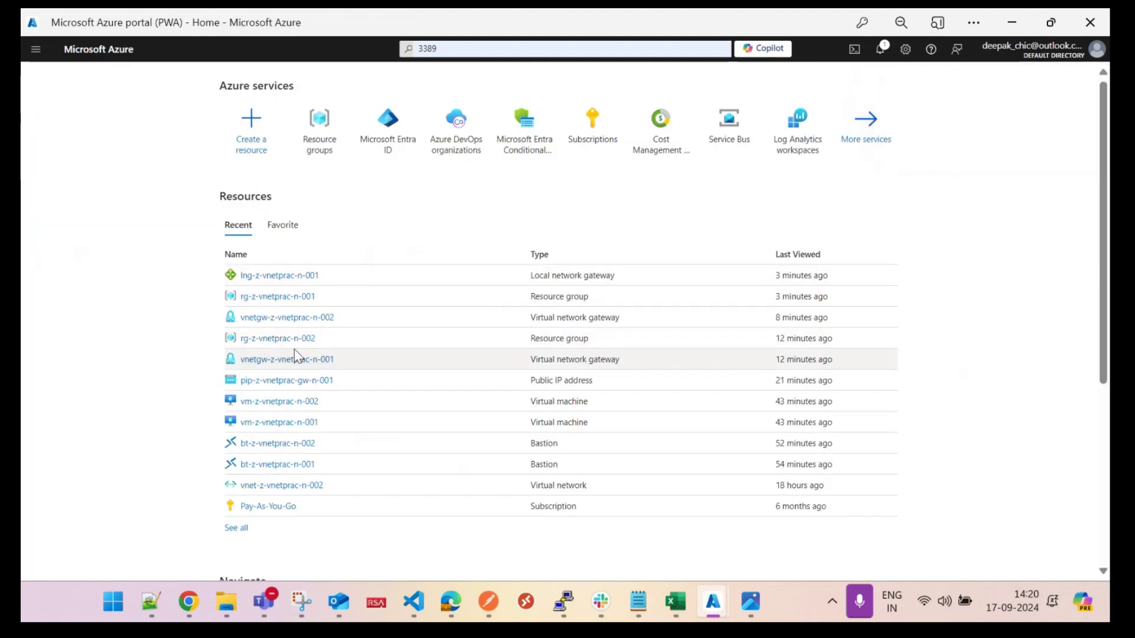
{"action": "mouse_move", "coordinate": [299, 319]}
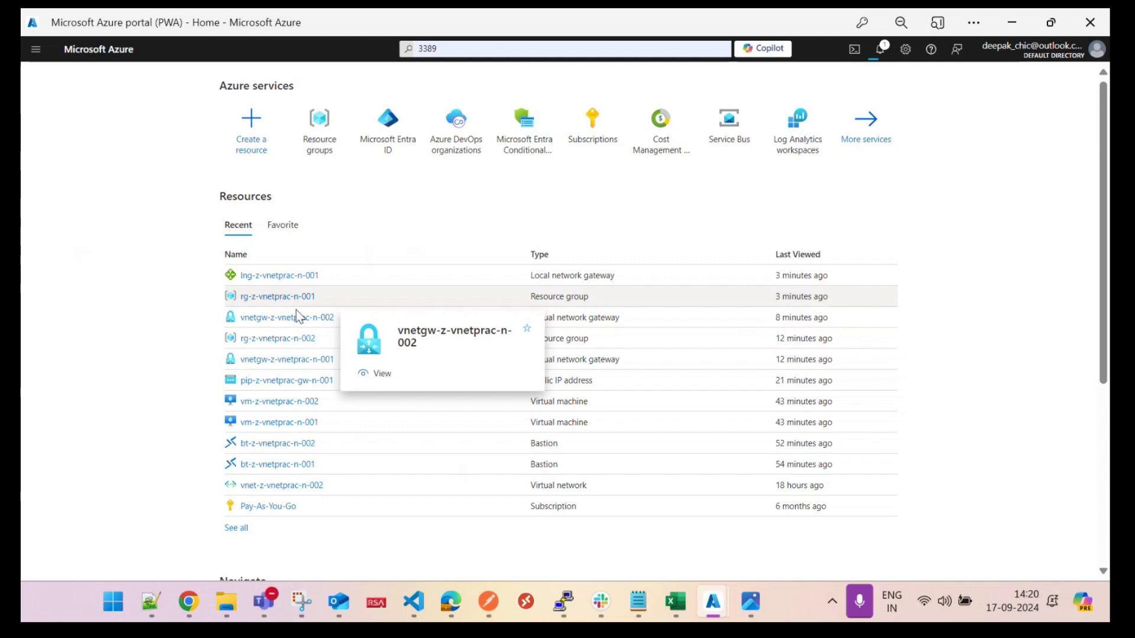
{"action": "left_click", "coordinate": [291, 340]}
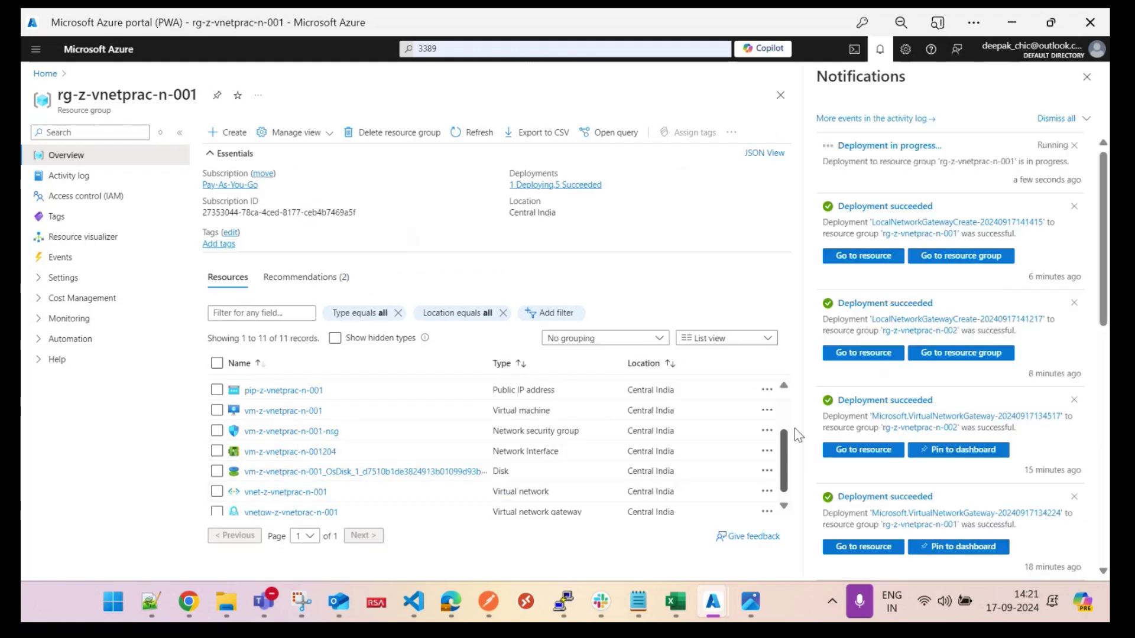
{"action": "scroll", "coordinate": [590, 406], "scroll_direction": "up", "scroll_amount": 3}
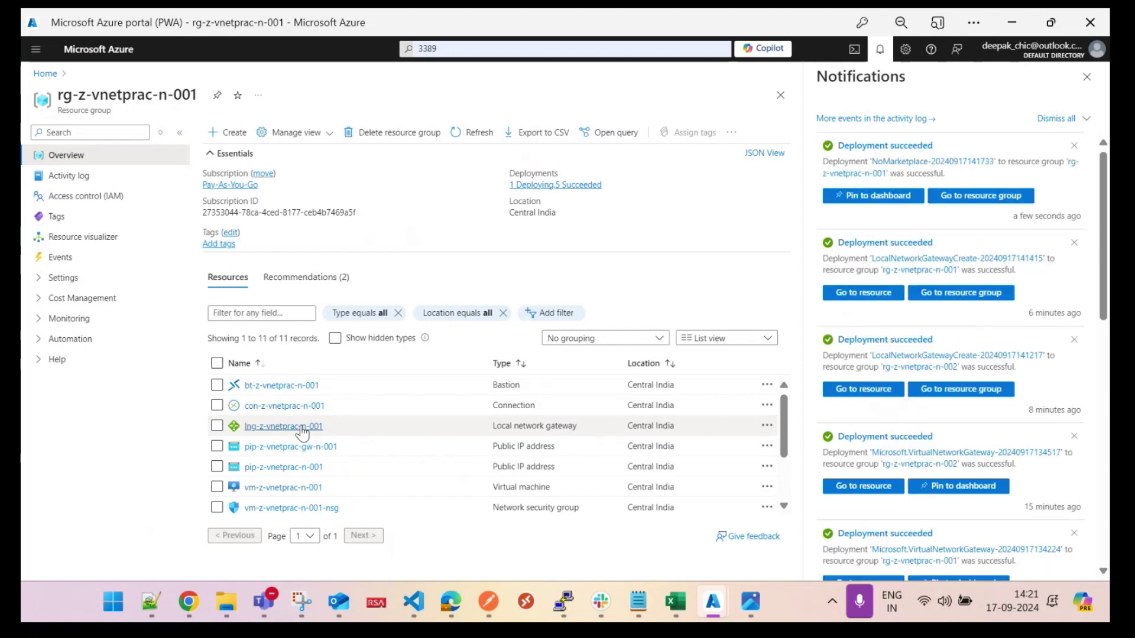
{"action": "left_click", "coordinate": [300, 427]}
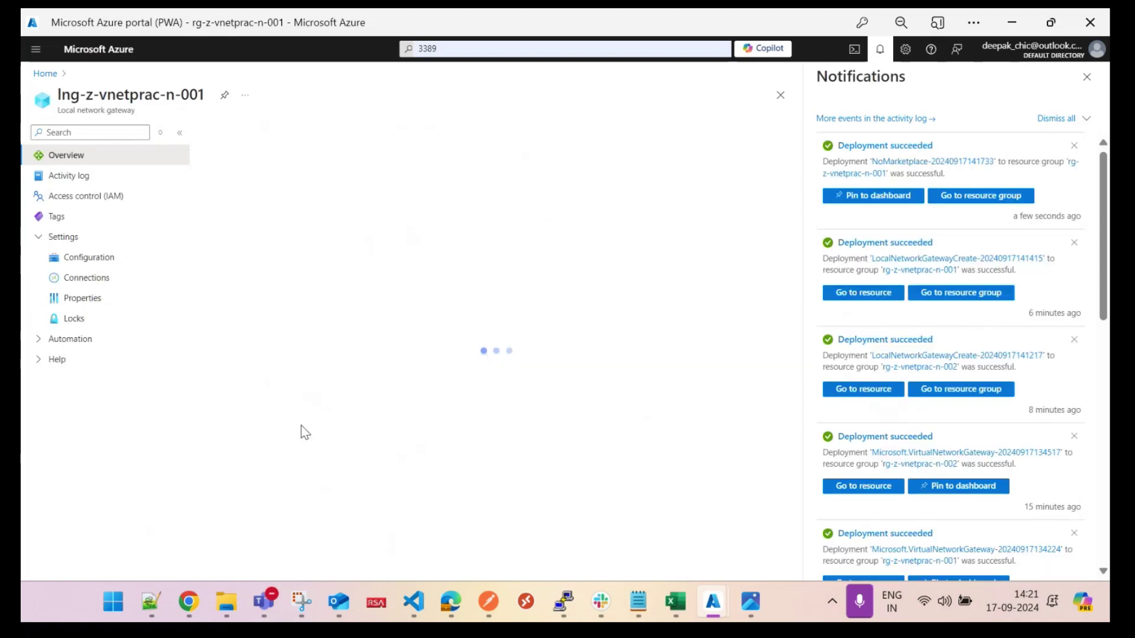
{"action": "left_click", "coordinate": [105, 278]}
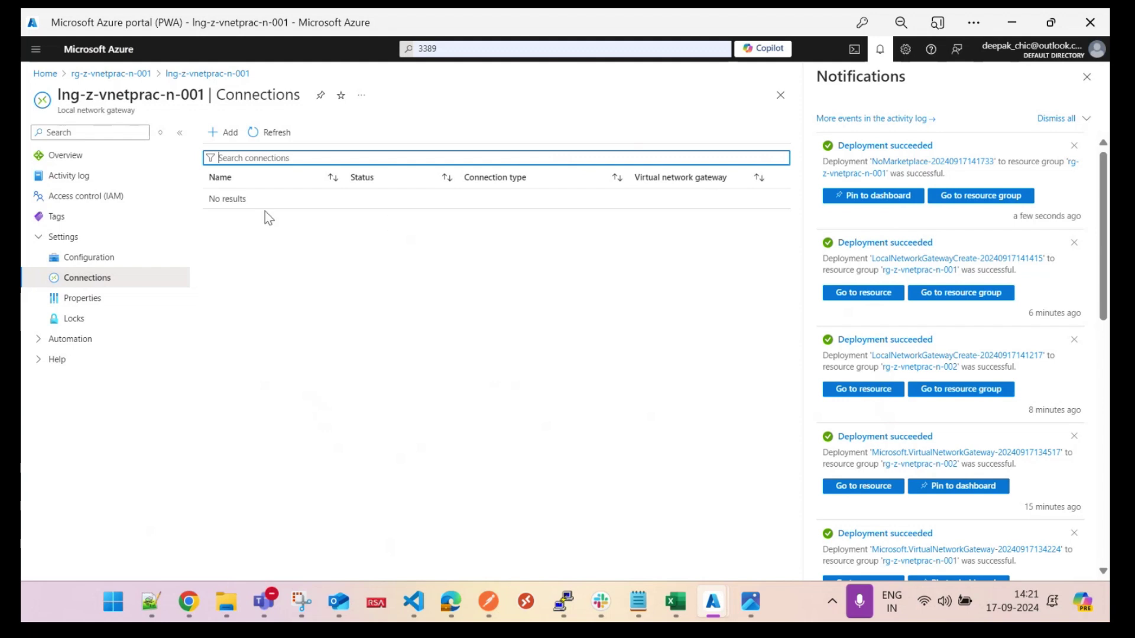
{"action": "left_click", "coordinate": [266, 134]}
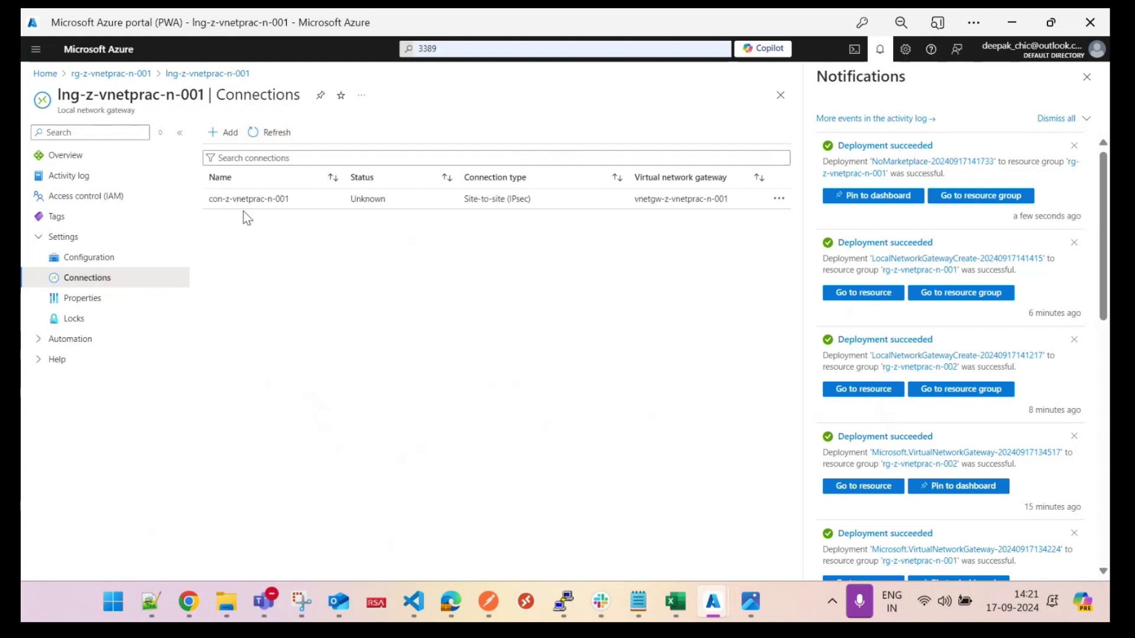
Step: Open the local network gateway's Connections in rg-z-vnetprac-n-002 and add a new connection
{"action": "left_click", "coordinate": [118, 74]}
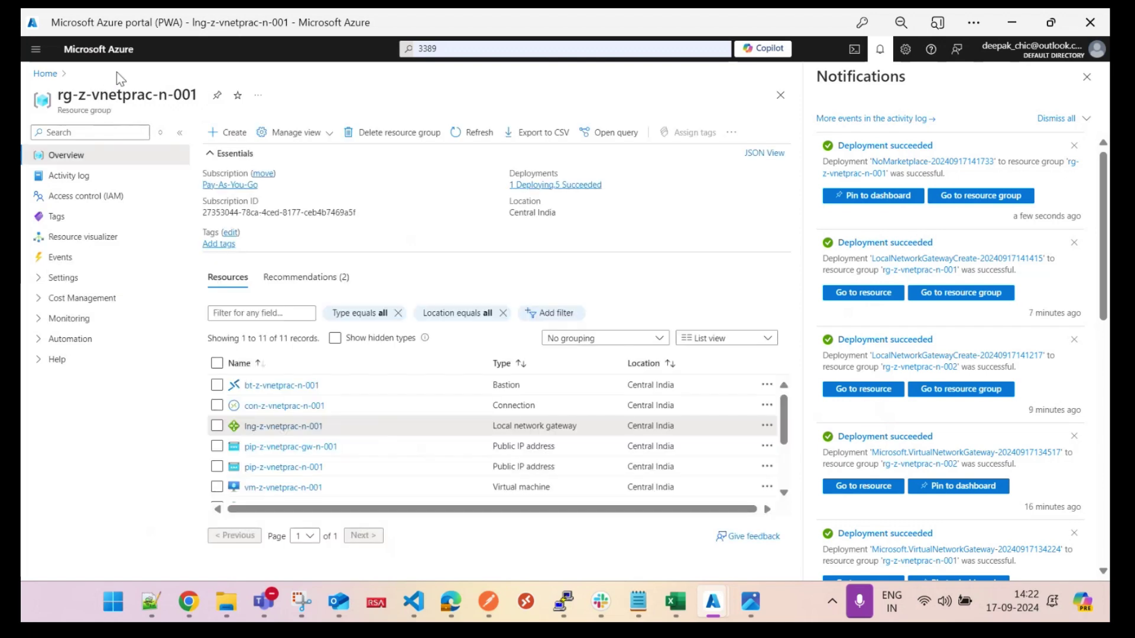
{"action": "left_click", "coordinate": [46, 75]}
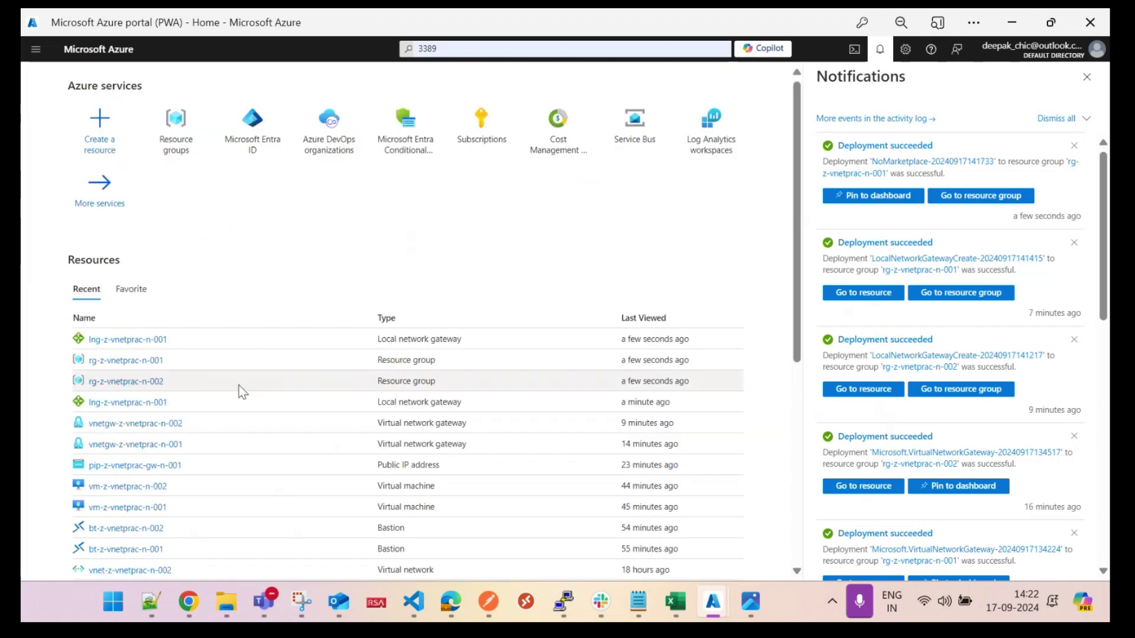
{"action": "left_click", "coordinate": [137, 382]}
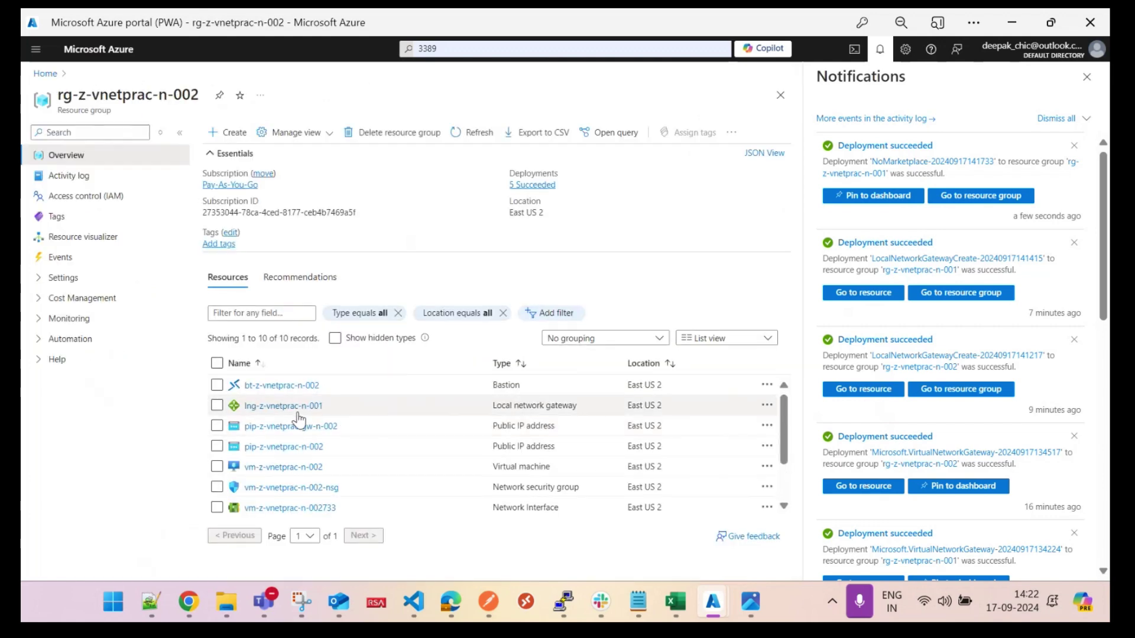
{"action": "left_click", "coordinate": [286, 408]}
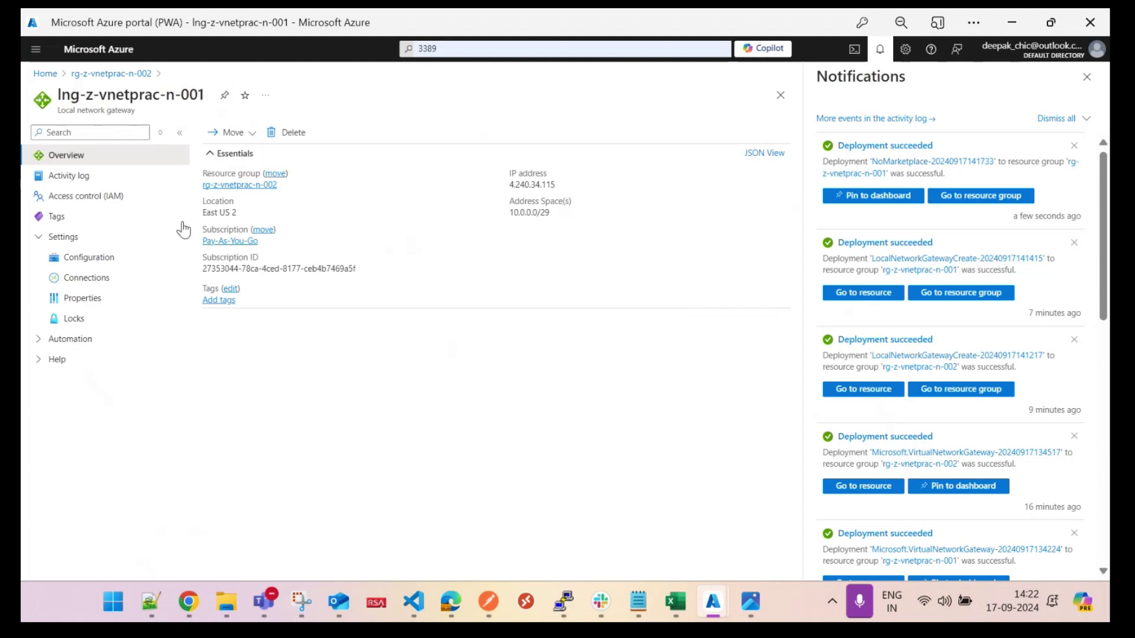
{"action": "left_click", "coordinate": [82, 277]}
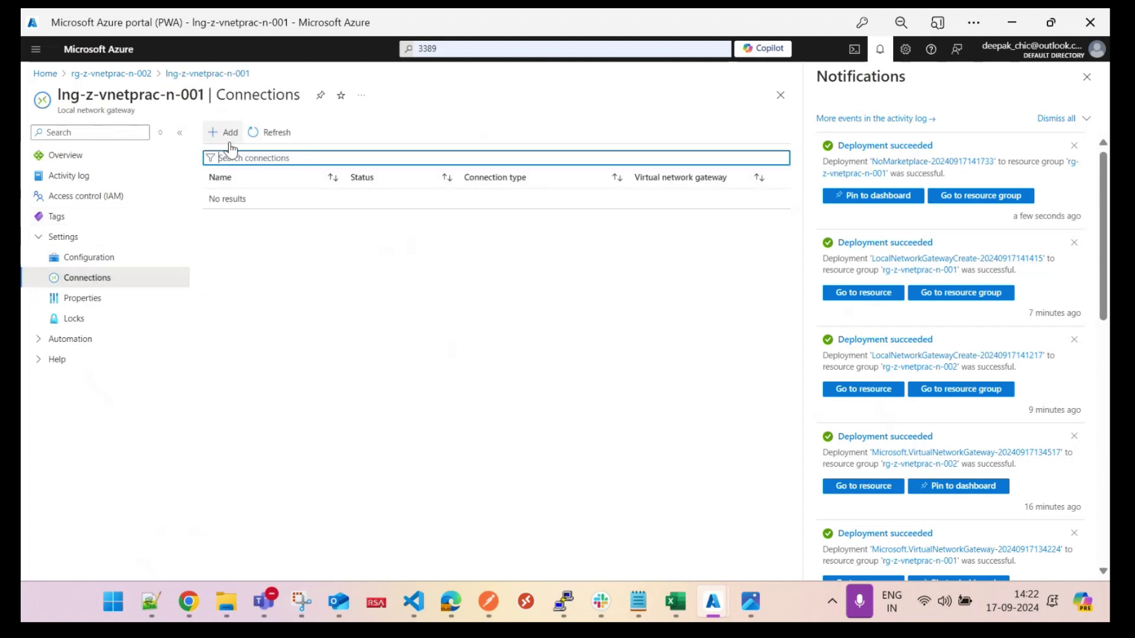
{"action": "left_click", "coordinate": [225, 133]}
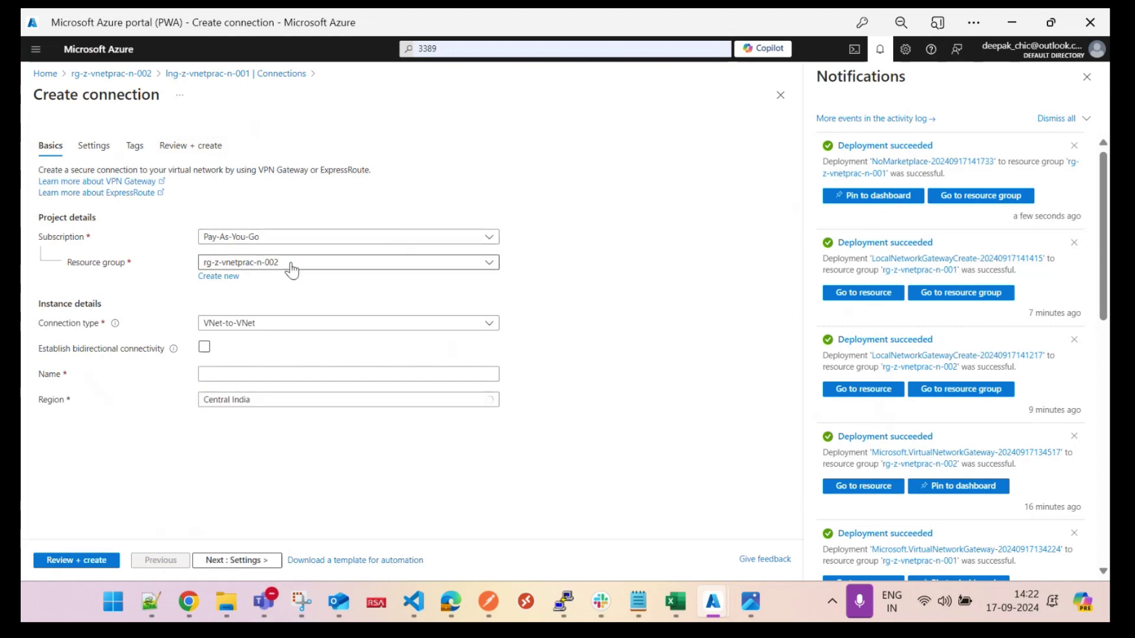
Step: Make it Site-to-site (IPsec), named con-z-vnetprac-n-002, in East US 2, then continue to Settings
{"action": "left_click", "coordinate": [271, 324]}
{"action": "left_click", "coordinate": [266, 361]}
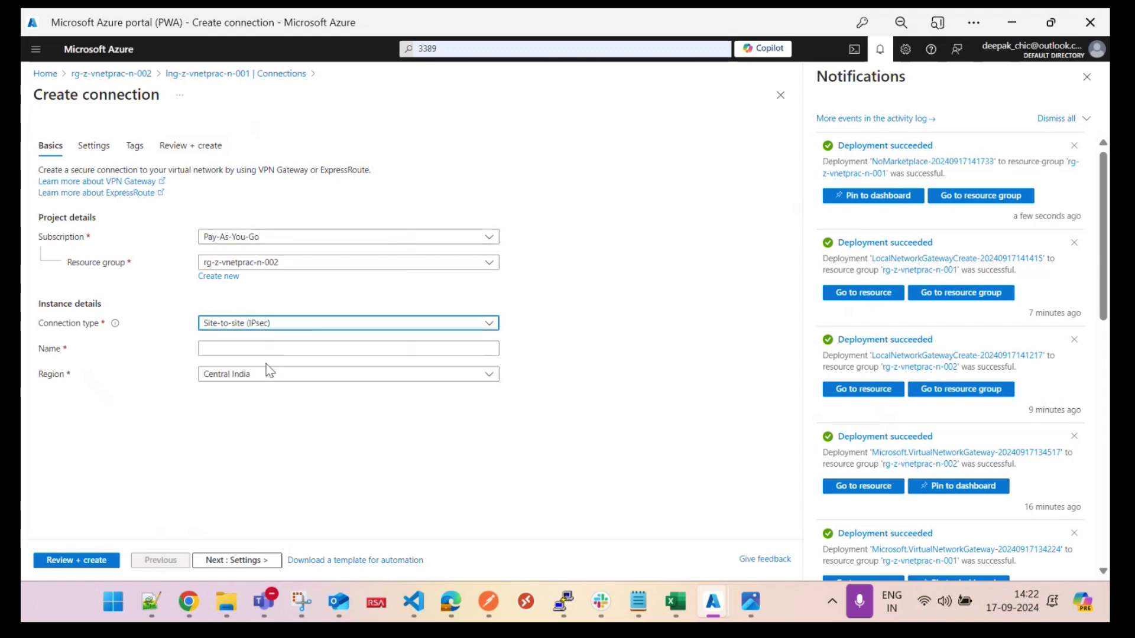
{"action": "left_click", "coordinate": [237, 348]}
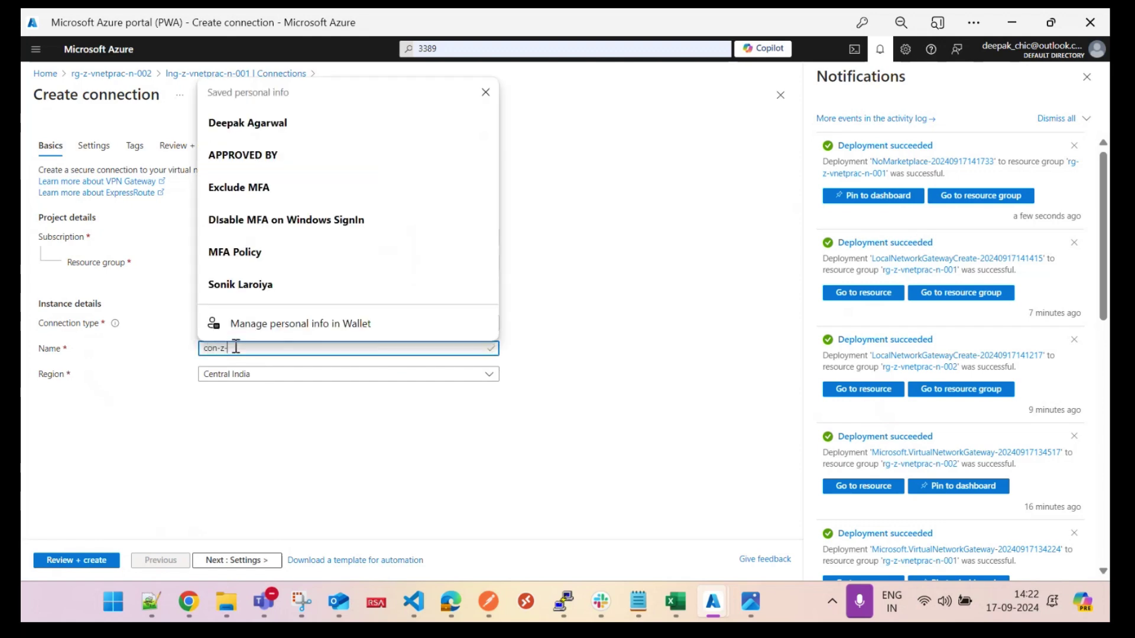
{"action": "type", "text": "con-z-vnetprac-n-002"}
{"action": "left_click", "coordinate": [311, 438]}
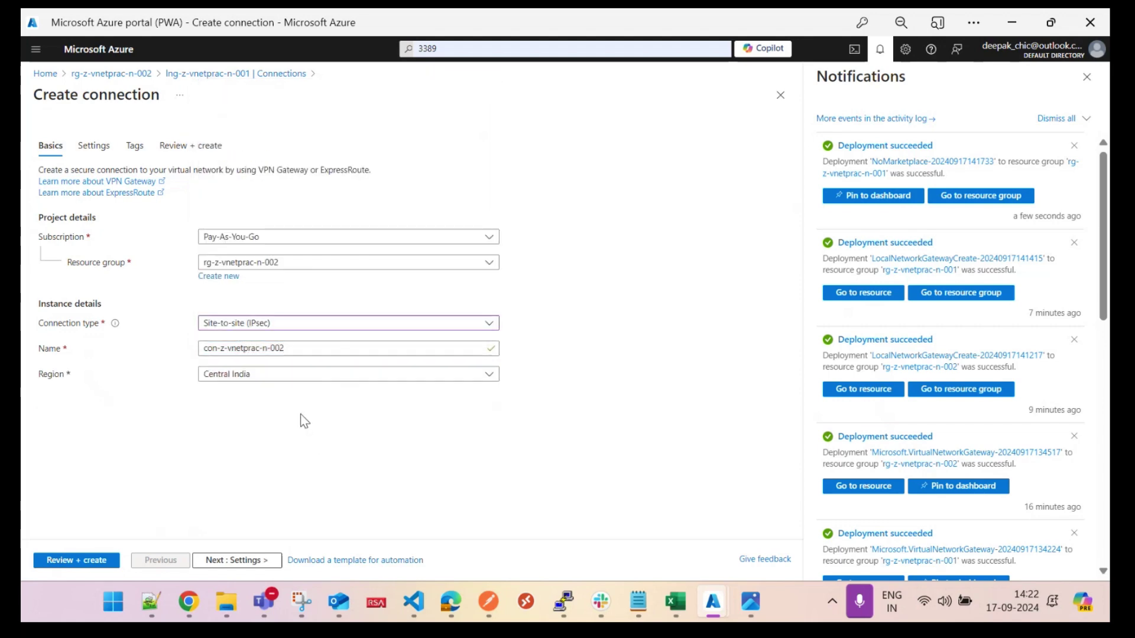
{"action": "left_click", "coordinate": [246, 374]}
{"action": "left_click", "coordinate": [256, 318]}
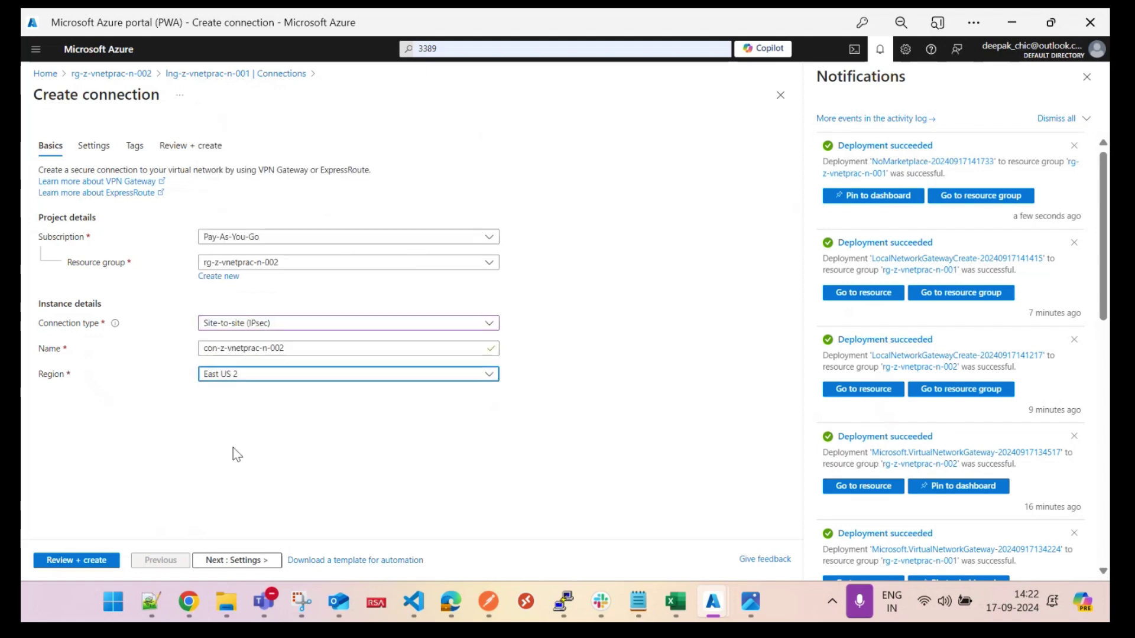
{"action": "left_click", "coordinate": [229, 559]}
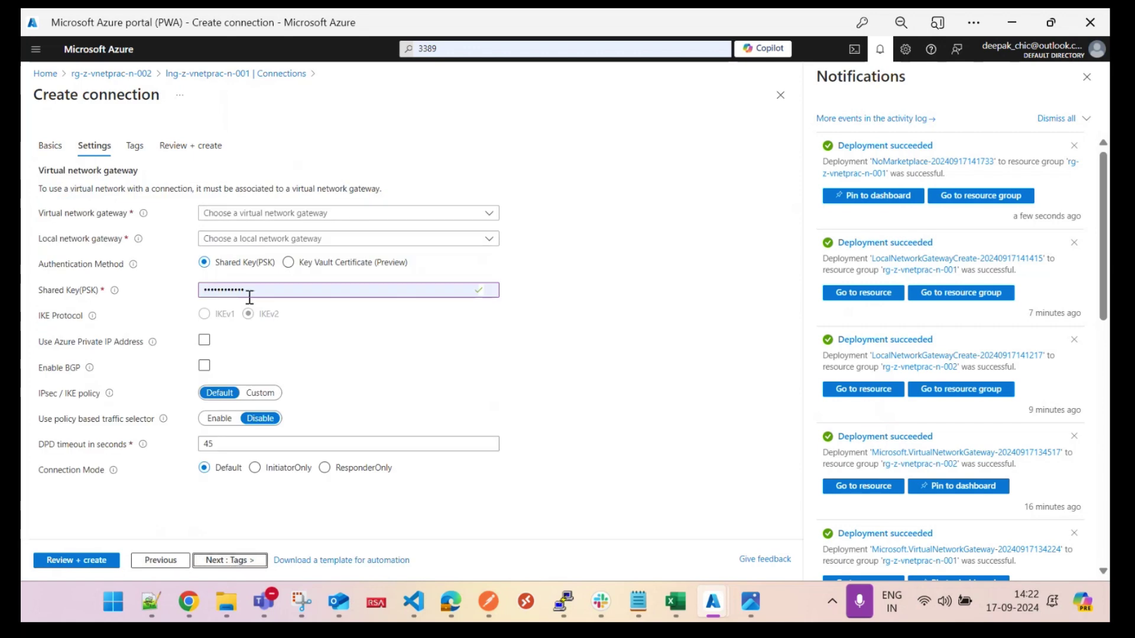
Step: Pair vnetgw-z-vnetprac-n-002 with lng-z-vnetprac-n-001, retype the shared key, and choose a Custom policy
{"action": "left_click", "coordinate": [261, 217]}
{"action": "left_click", "coordinate": [278, 290]}
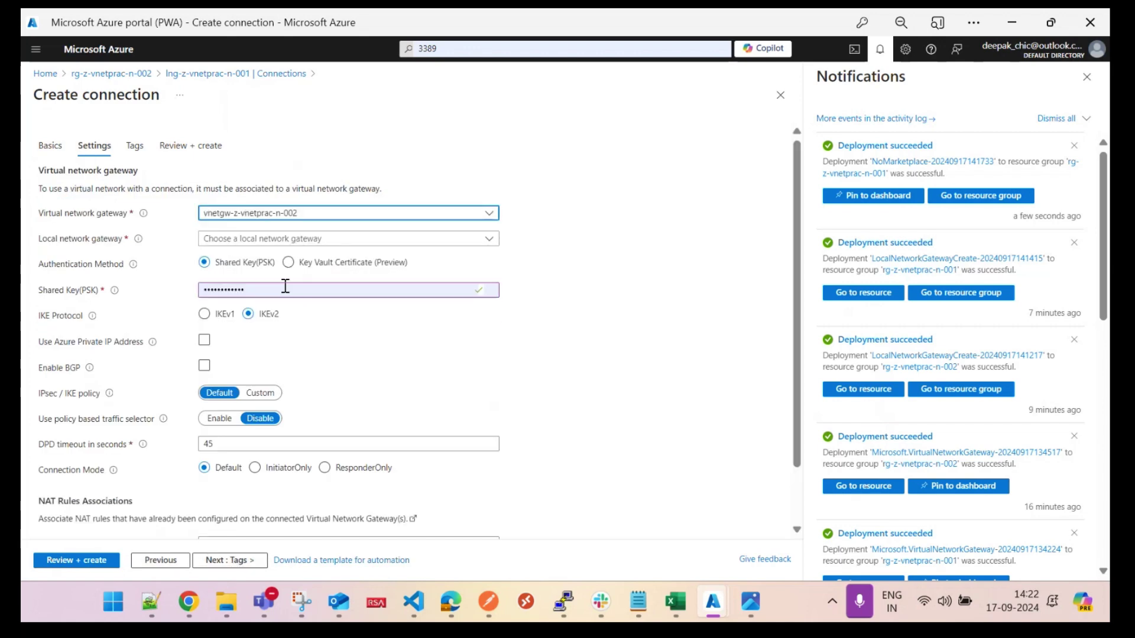
{"action": "left_click", "coordinate": [298, 238]}
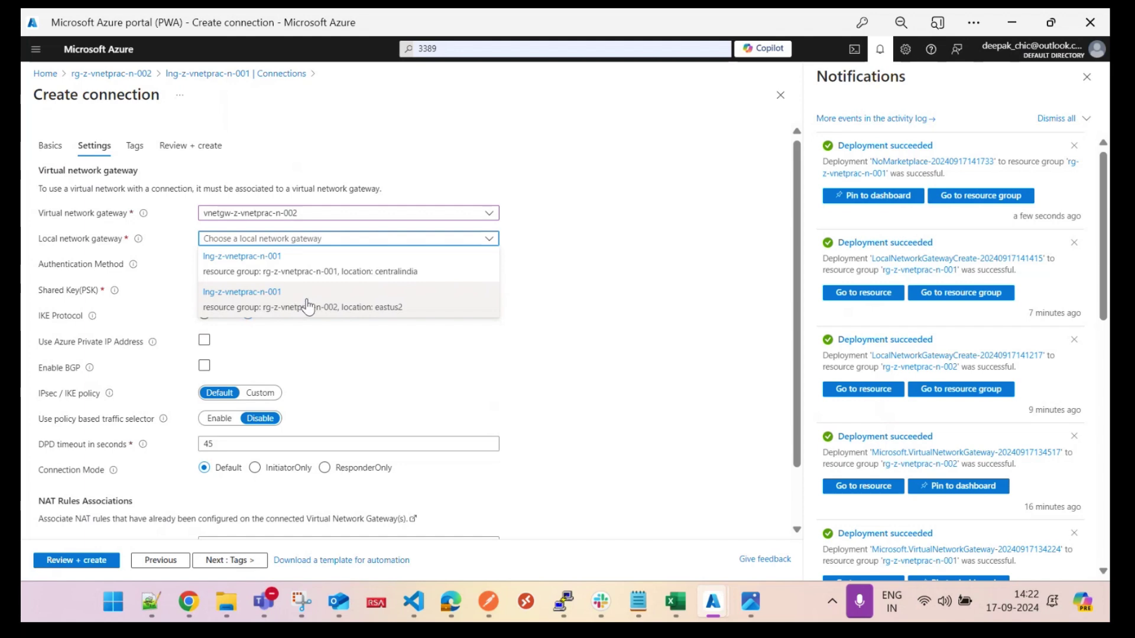
{"action": "left_click", "coordinate": [306, 302]}
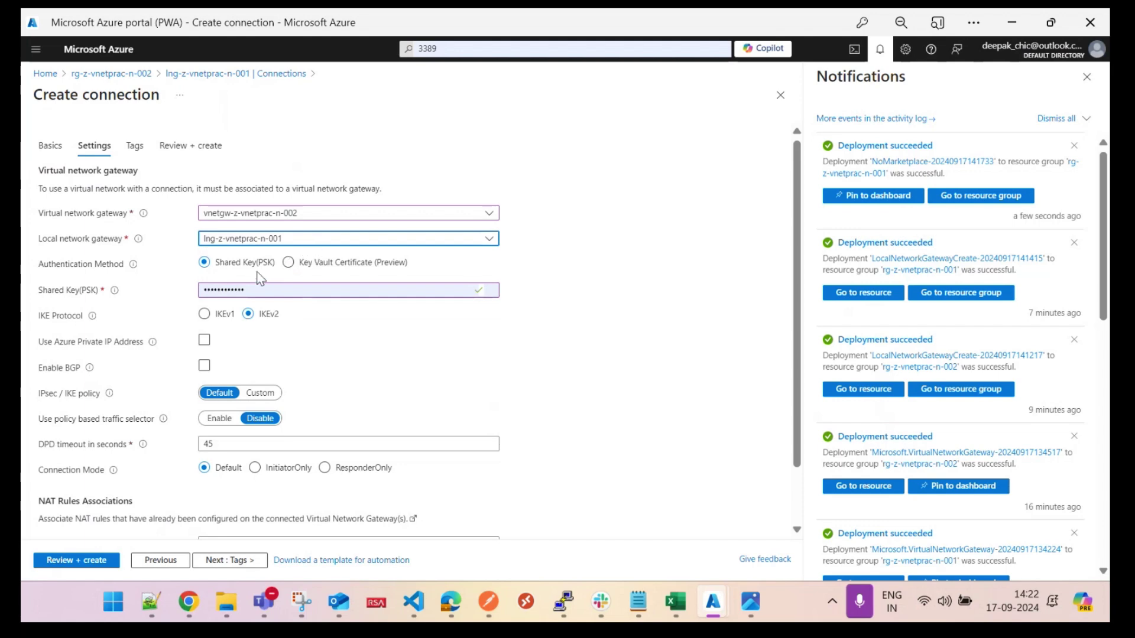
{"action": "left_click_drag", "start_coordinate": [277, 288], "coordinate": [161, 293]}
{"action": "type", "text": "•"}
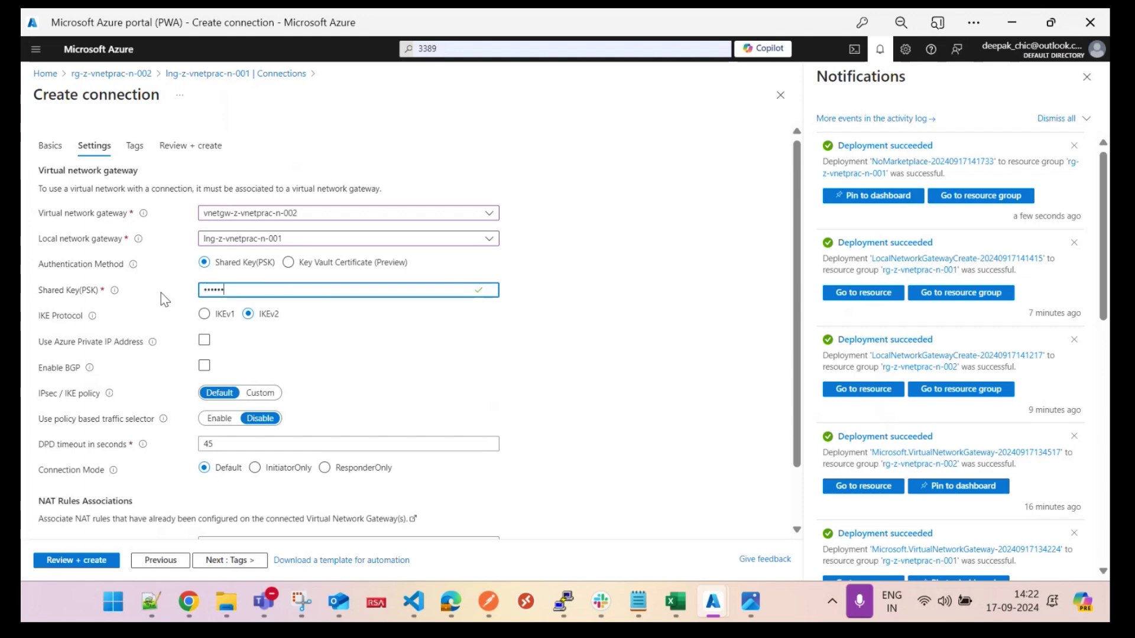
{"action": "left_click", "coordinate": [260, 393]}
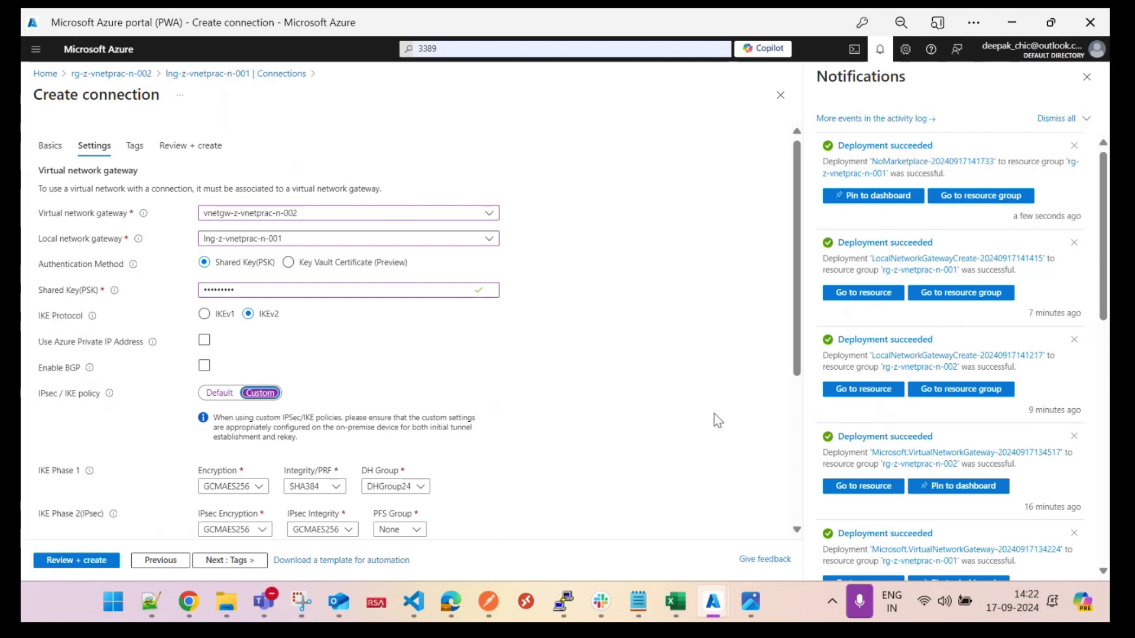
Step: Set AES256 encryption and SHA256 integrity for IKE phase 1 and IPsec phase 2
{"action": "scroll", "coordinate": [795, 300], "scroll_direction": "down", "scroll_amount": 3}
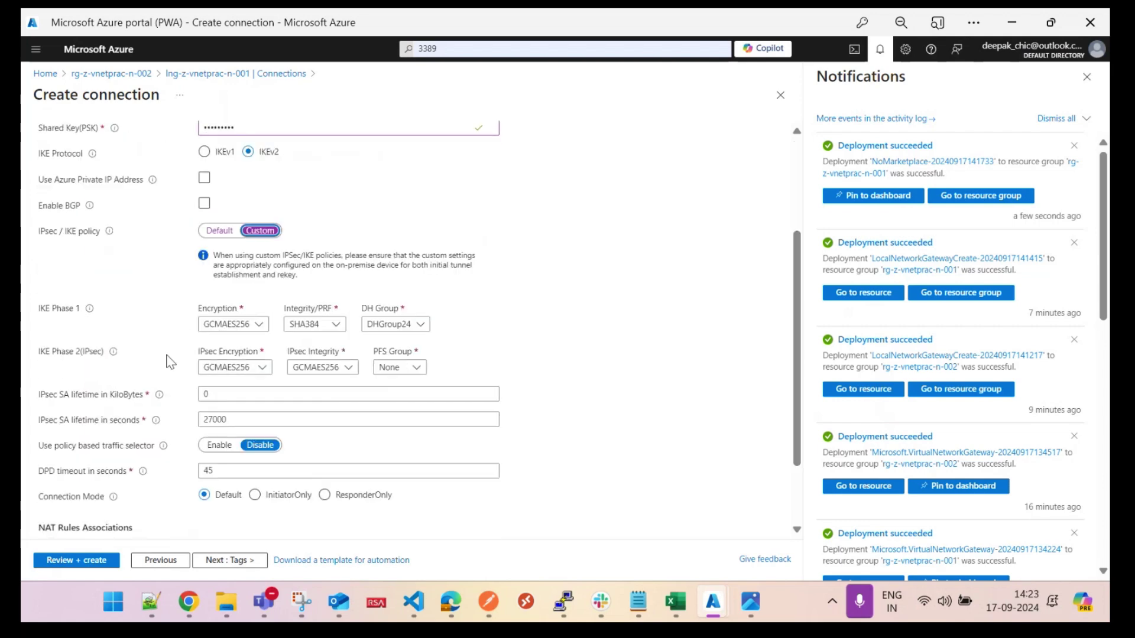
{"action": "left_click", "coordinate": [259, 324]}
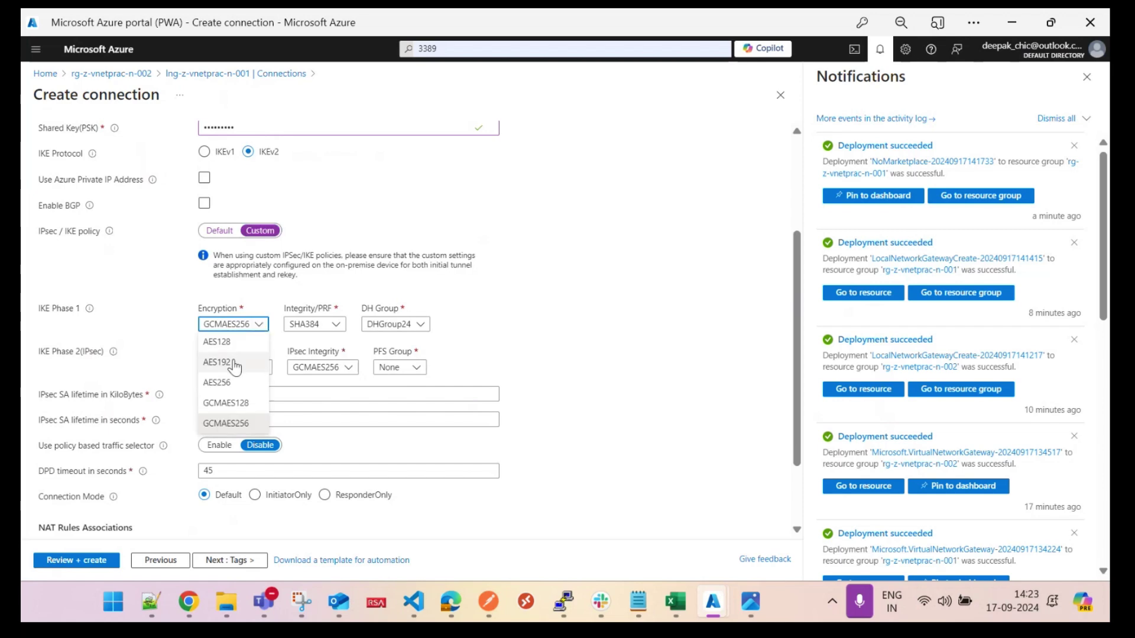
{"action": "left_click", "coordinate": [231, 381]}
{"action": "left_click", "coordinate": [258, 368]}
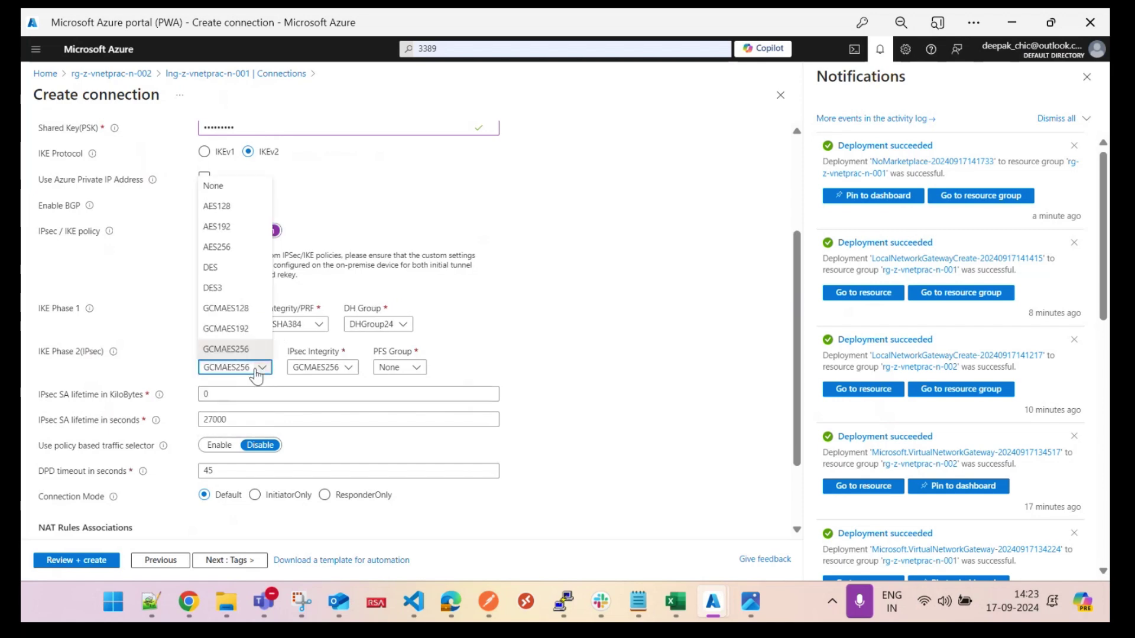
{"action": "left_click", "coordinate": [235, 247]}
{"action": "left_click", "coordinate": [293, 324]}
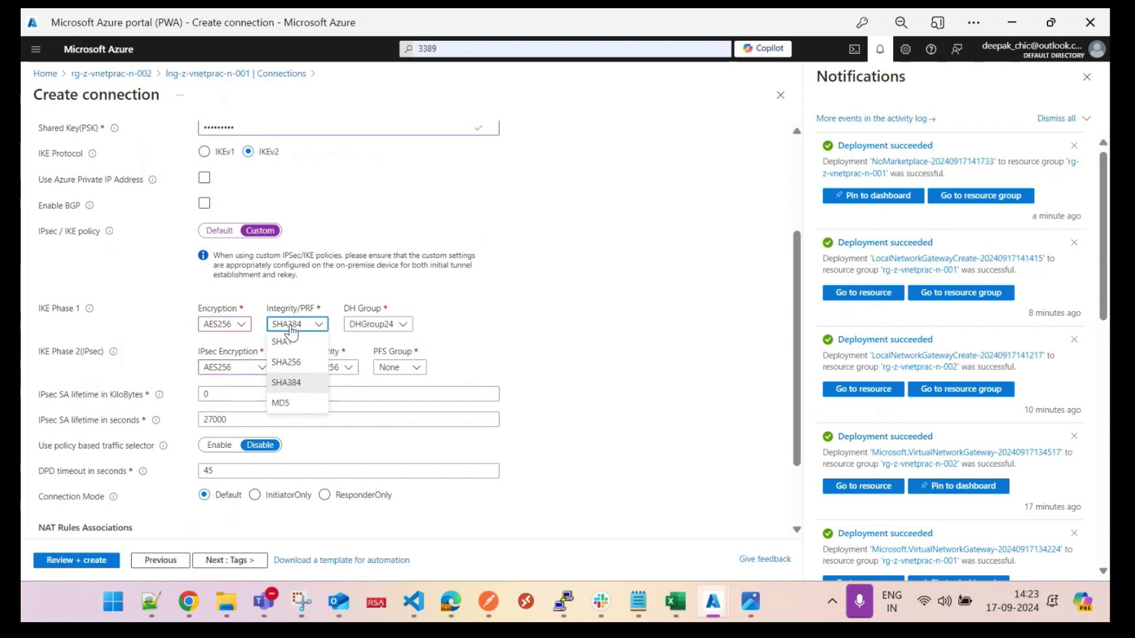
{"action": "left_click", "coordinate": [290, 361]}
{"action": "left_click", "coordinate": [319, 367]}
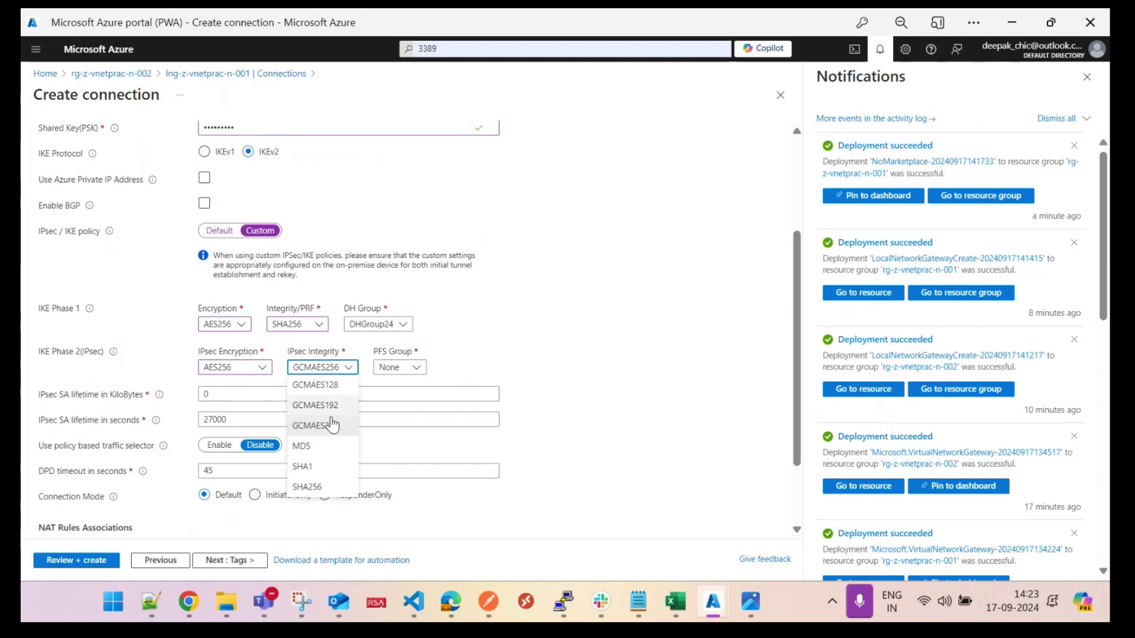
{"action": "left_click", "coordinate": [331, 489]}
Step: Choose DHGroup14 as the DH group and PFS2048 as the PFS group
{"action": "left_click", "coordinate": [400, 329]}
{"action": "left_click", "coordinate": [392, 365]}
{"action": "left_click", "coordinate": [406, 369]}
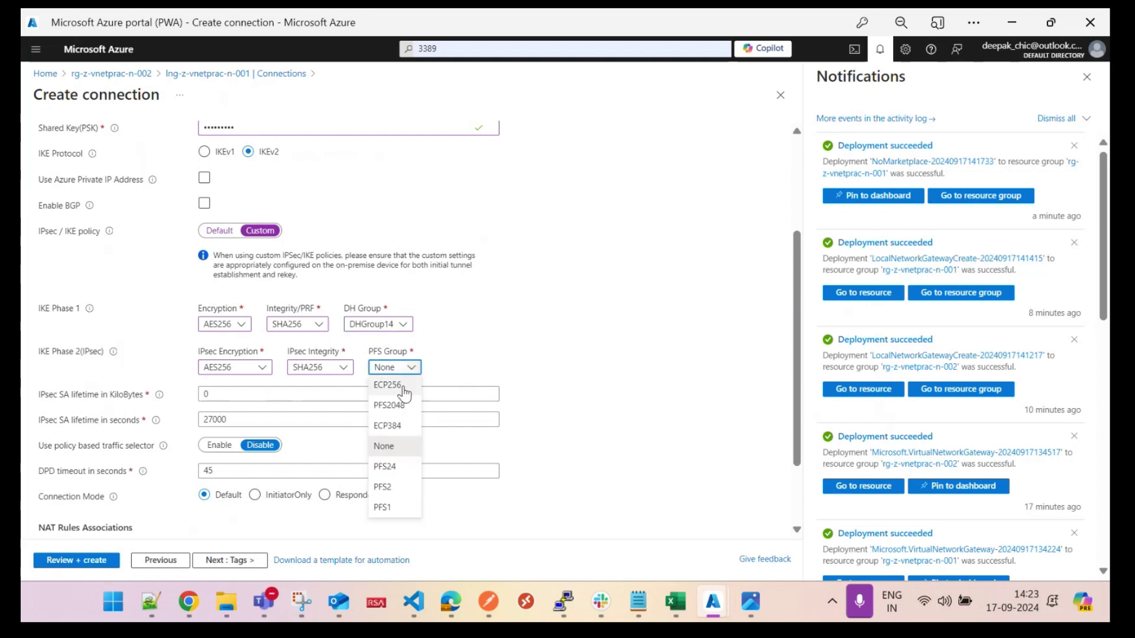
{"action": "left_click", "coordinate": [391, 405]}
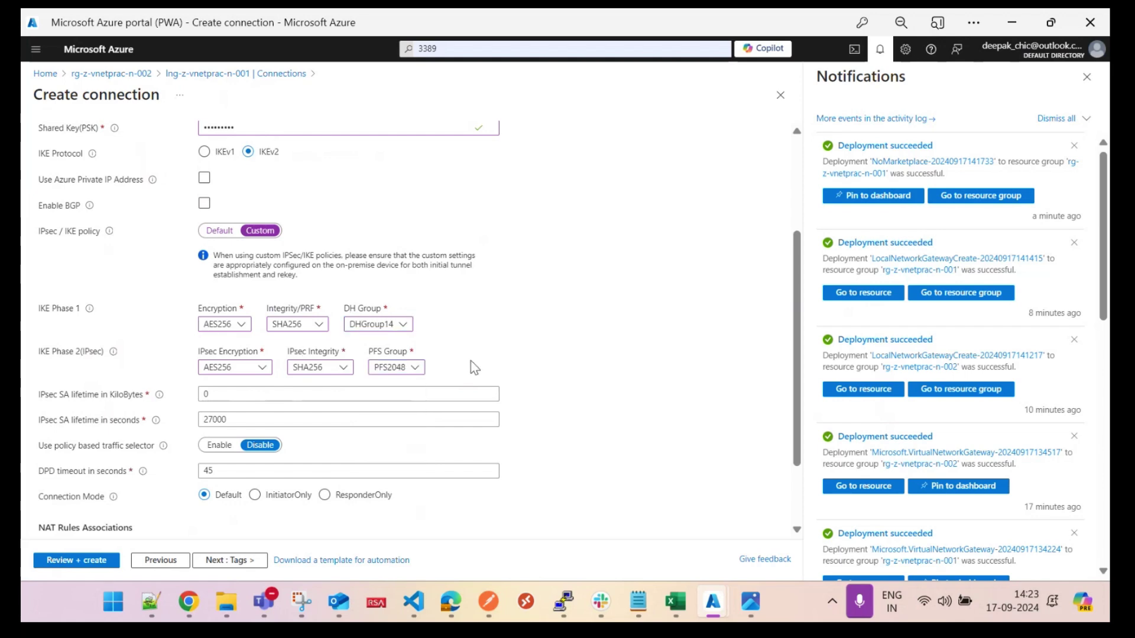
Step: Validate and create con-z-vnetprac-n-002, dismissing the browser's password-update prompt
{"action": "left_click", "coordinate": [76, 560]}
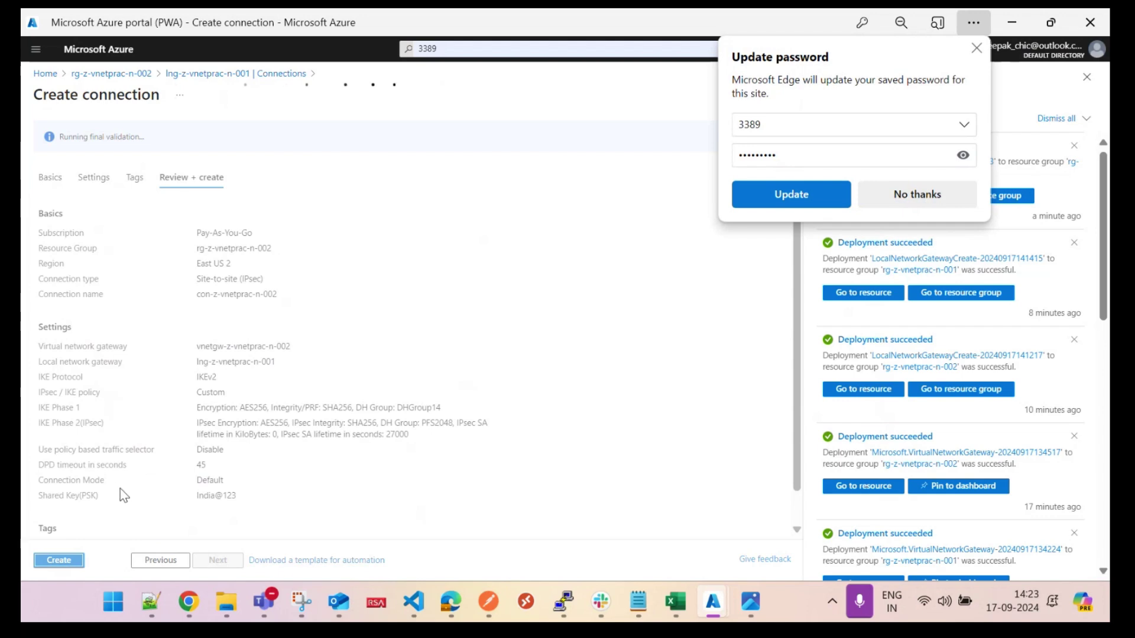
{"action": "left_click", "coordinate": [59, 560]}
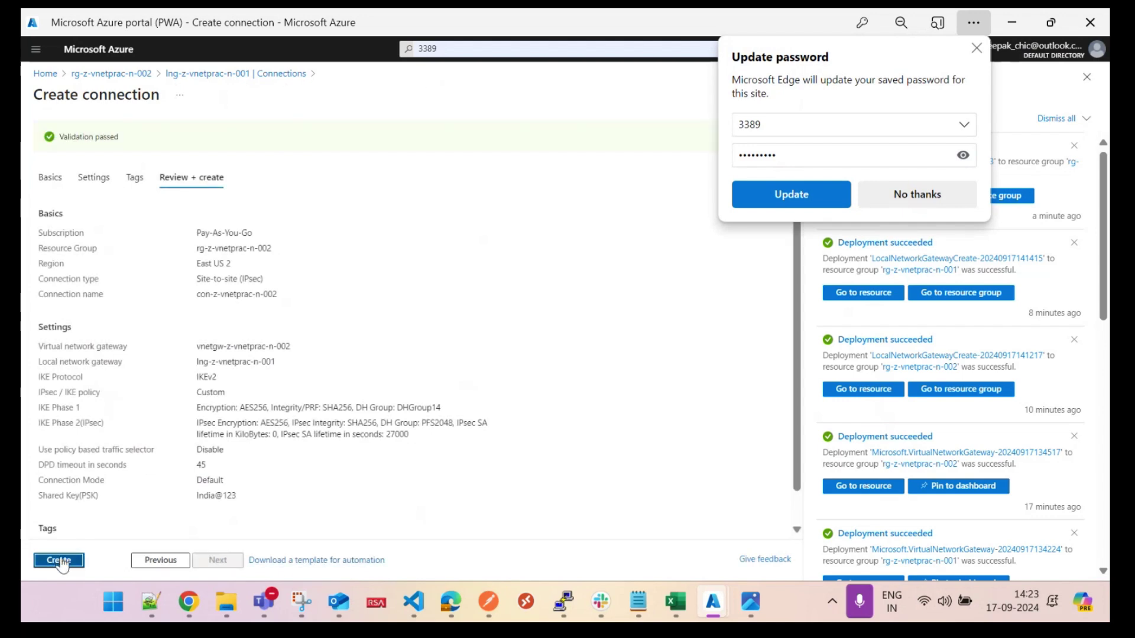
{"action": "left_click", "coordinate": [975, 49]}
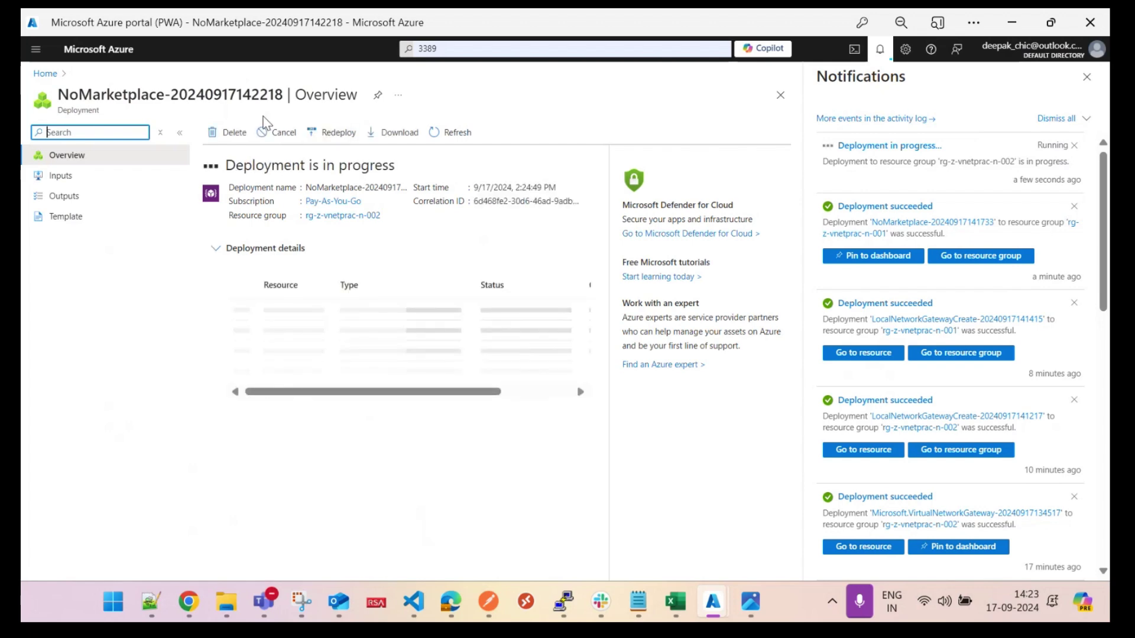
Step: Refresh lng-z-vnetprac-n-001's connections to confirm con-z-vnetprac-n-002 is listed, then go Home
{"action": "left_click", "coordinate": [46, 75]}
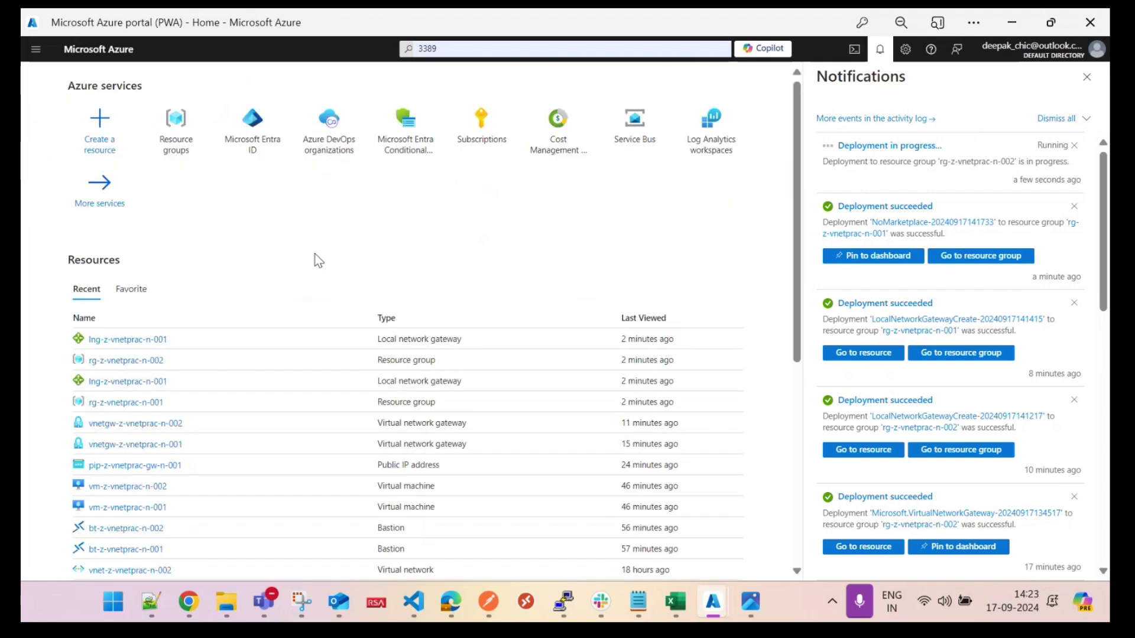
{"action": "left_click", "coordinate": [128, 340]}
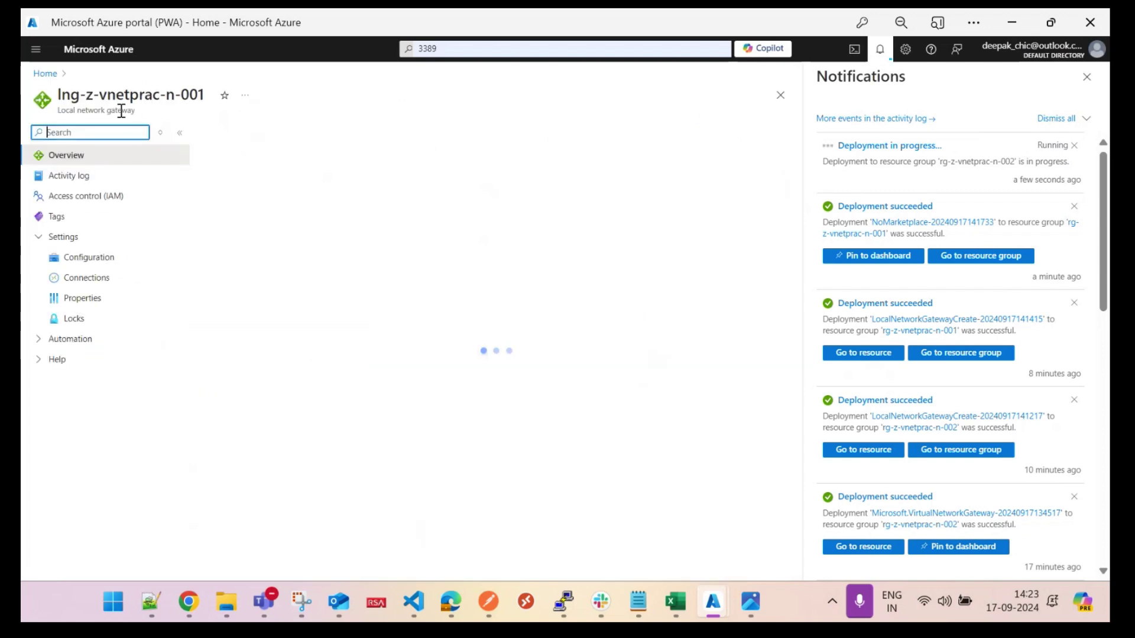
{"action": "left_click", "coordinate": [82, 278]}
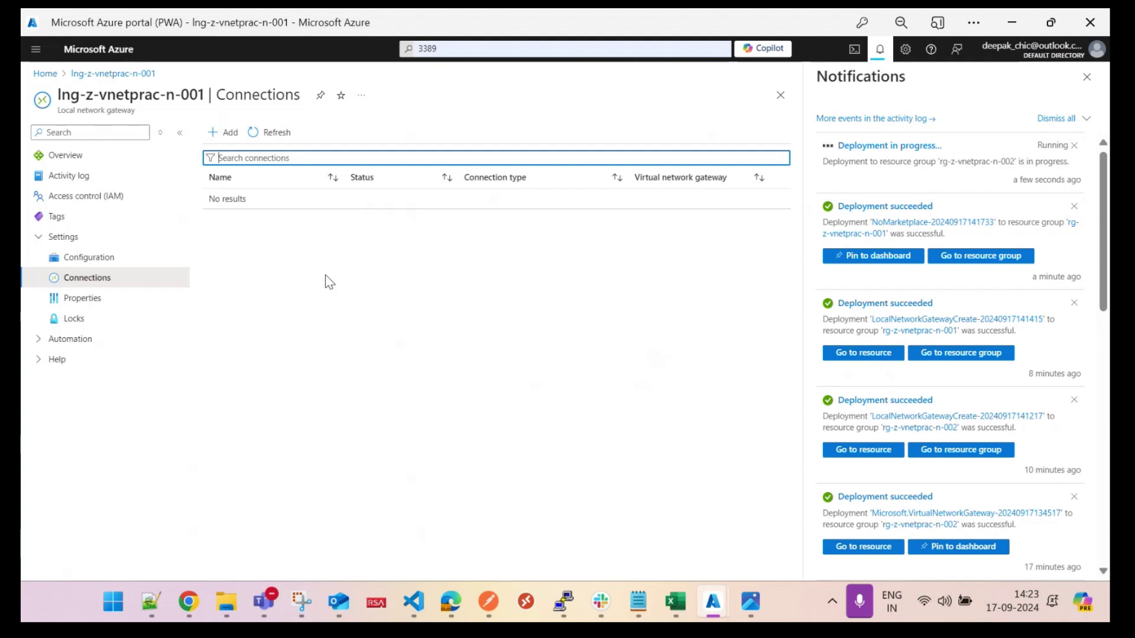
{"action": "left_click", "coordinate": [268, 133]}
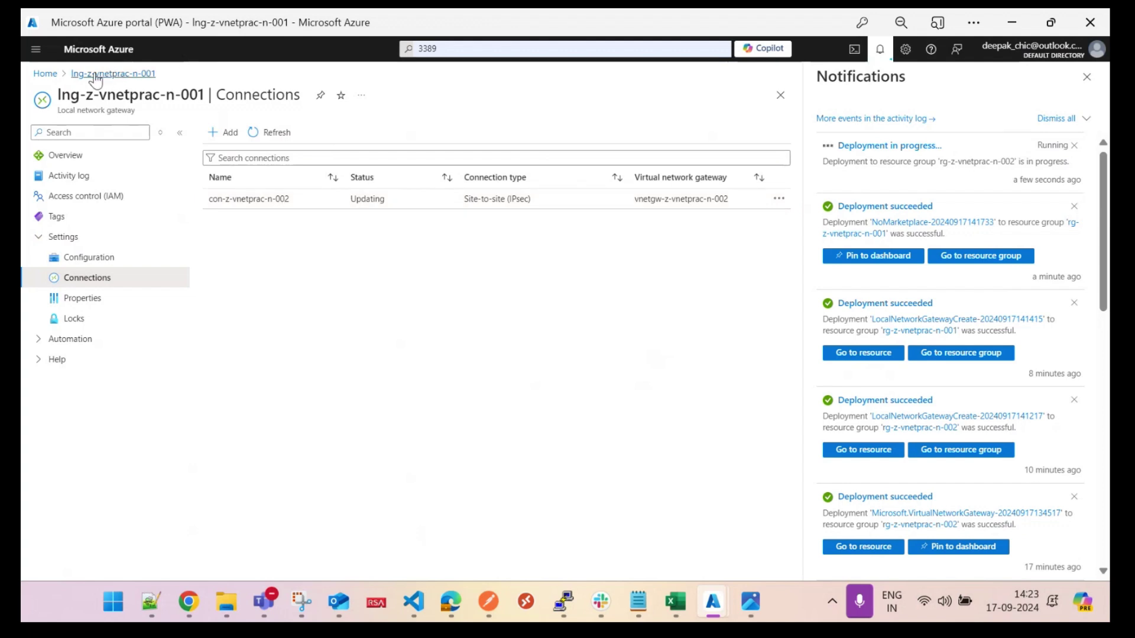
{"action": "left_click", "coordinate": [45, 74]}
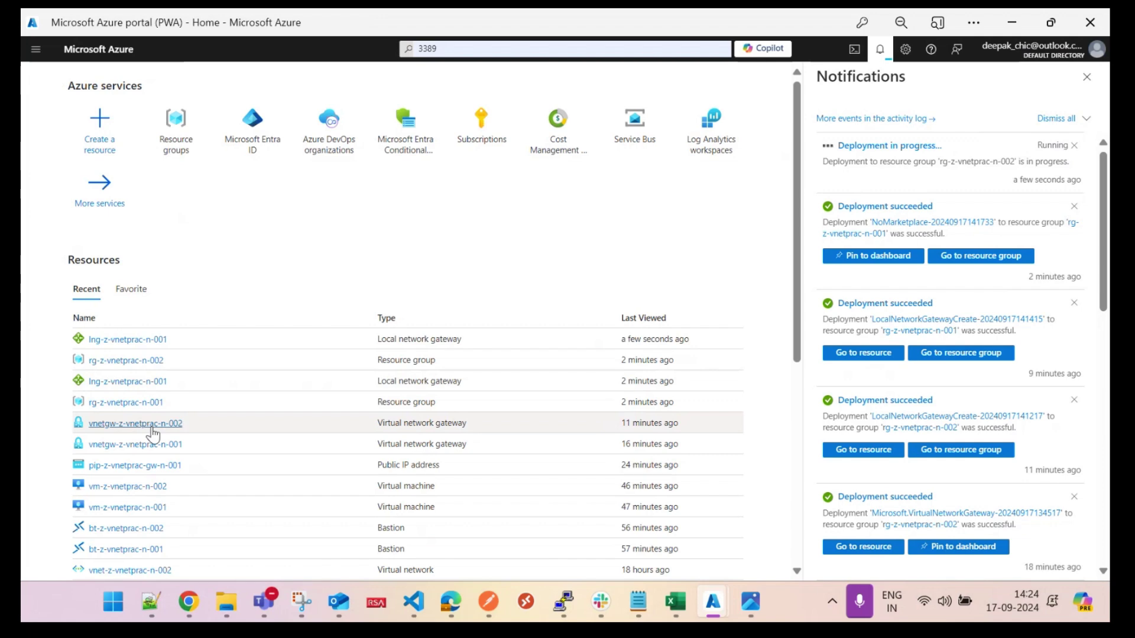
Step: Refresh vnetgw-z-vnetprac-n-001's connections to confirm con-z-vnetprac-n-001, then return to the Bastion session
{"action": "left_click", "coordinate": [145, 445]}
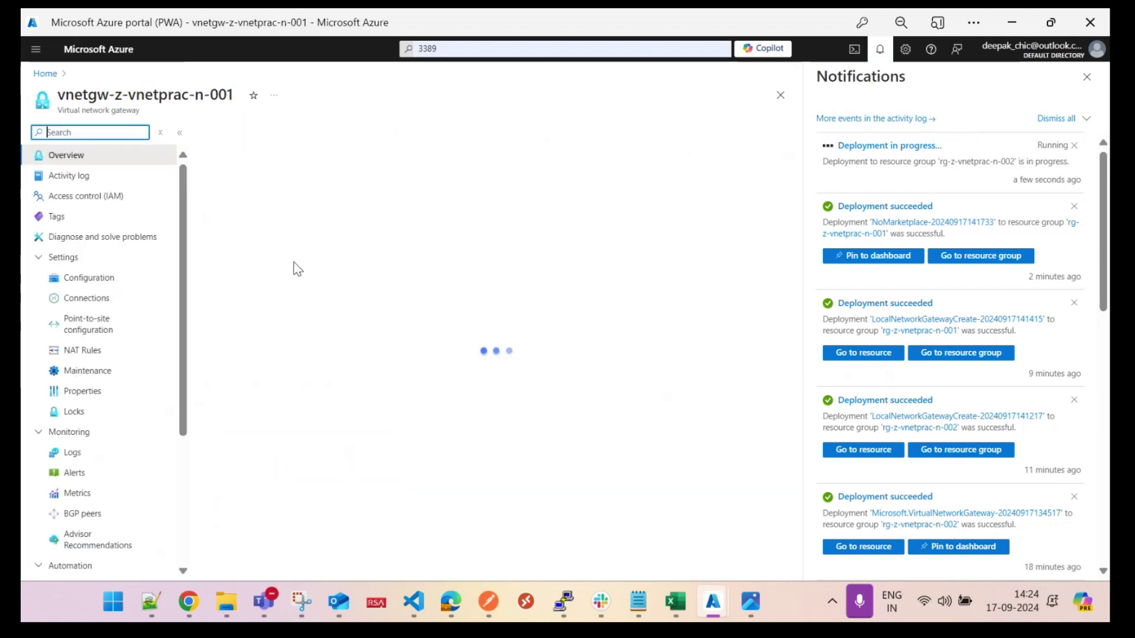
{"action": "left_click", "coordinate": [83, 298]}
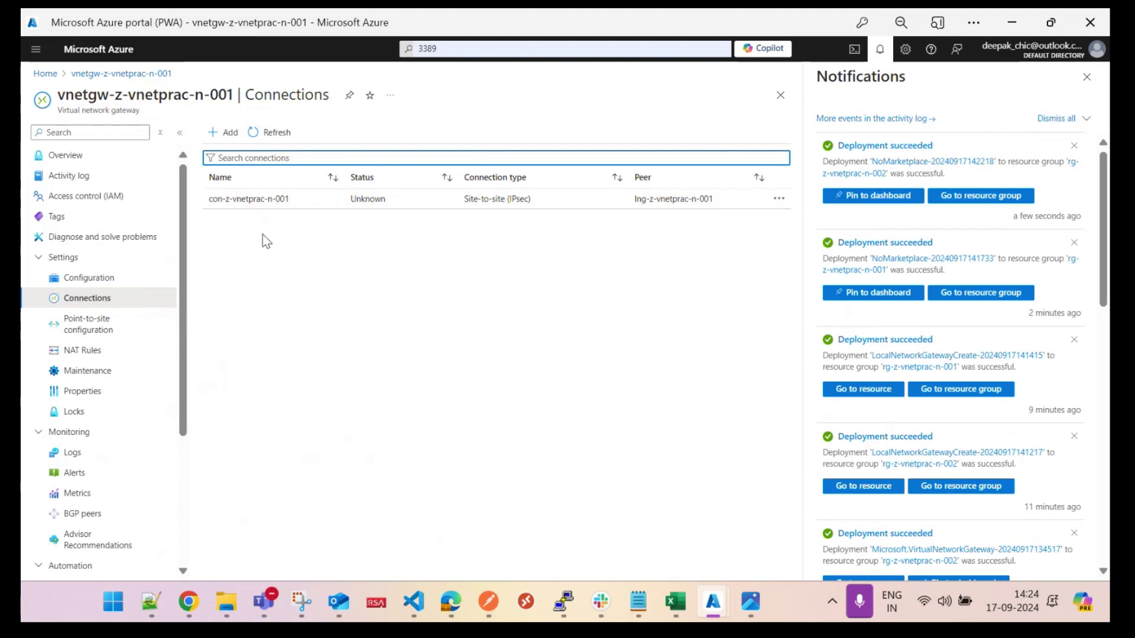
{"action": "left_click", "coordinate": [267, 133]}
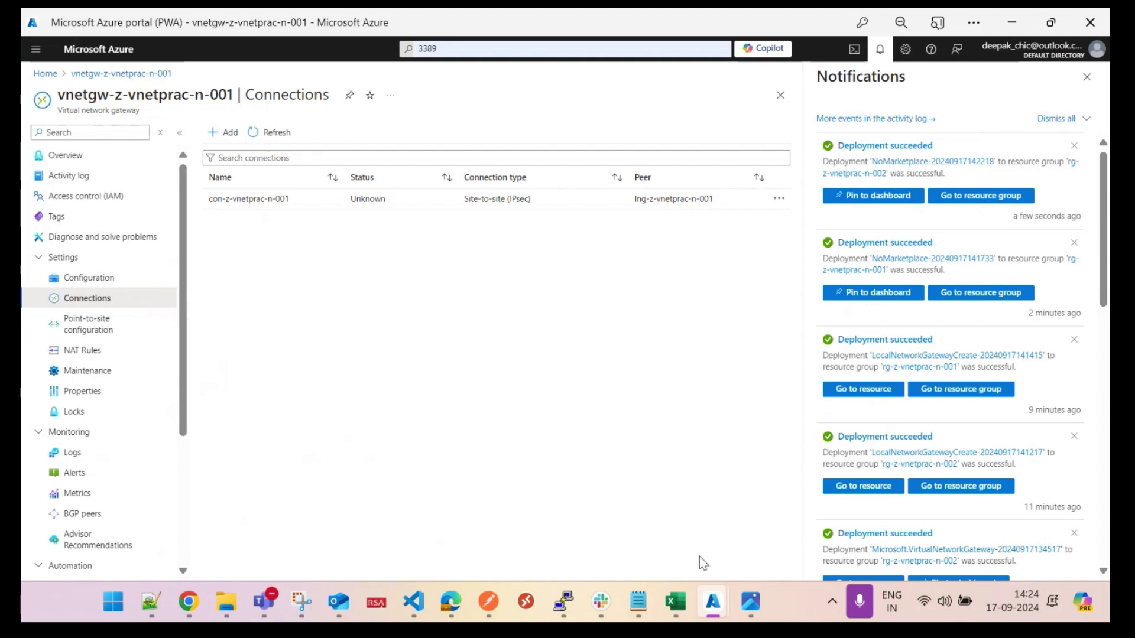
{"action": "left_click", "coordinate": [451, 601]}
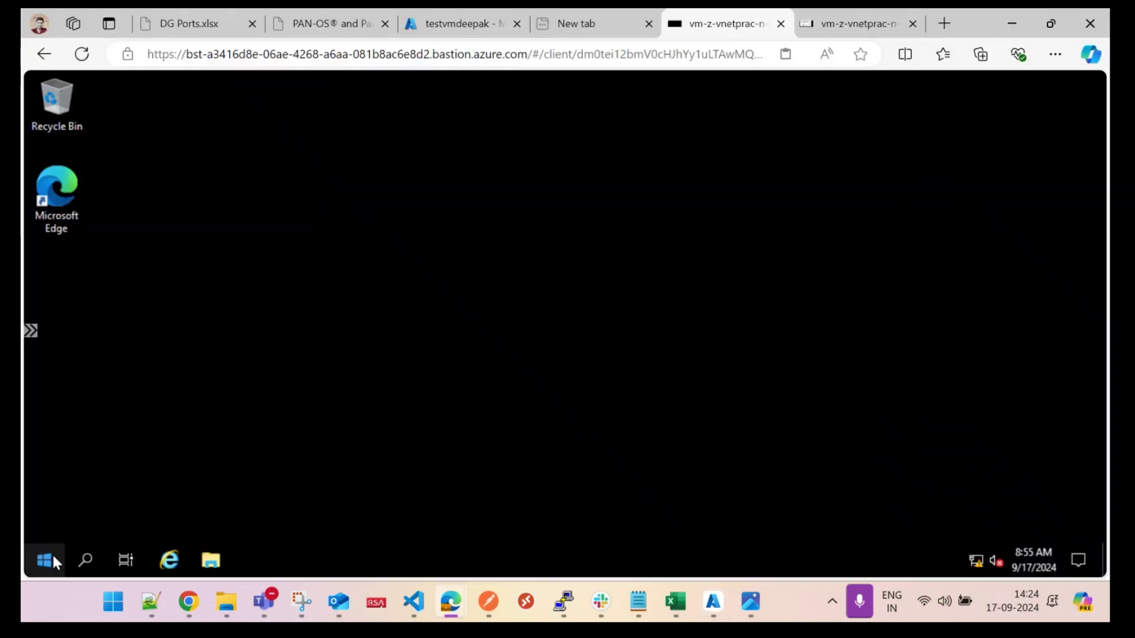
Step: On the first VM, run ipconfig in an elevated Command Prompt to see 10.0.0.4
{"action": "left_click", "coordinate": [45, 557]}
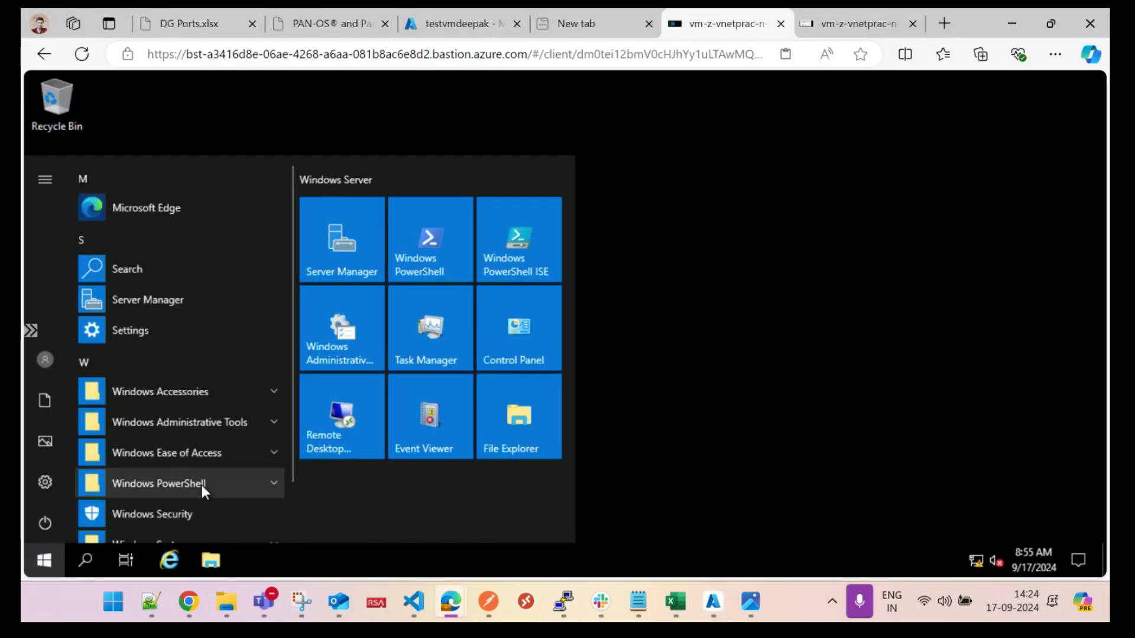
{"action": "type", "text": "cmd"}
{"action": "key", "text": "Return"}
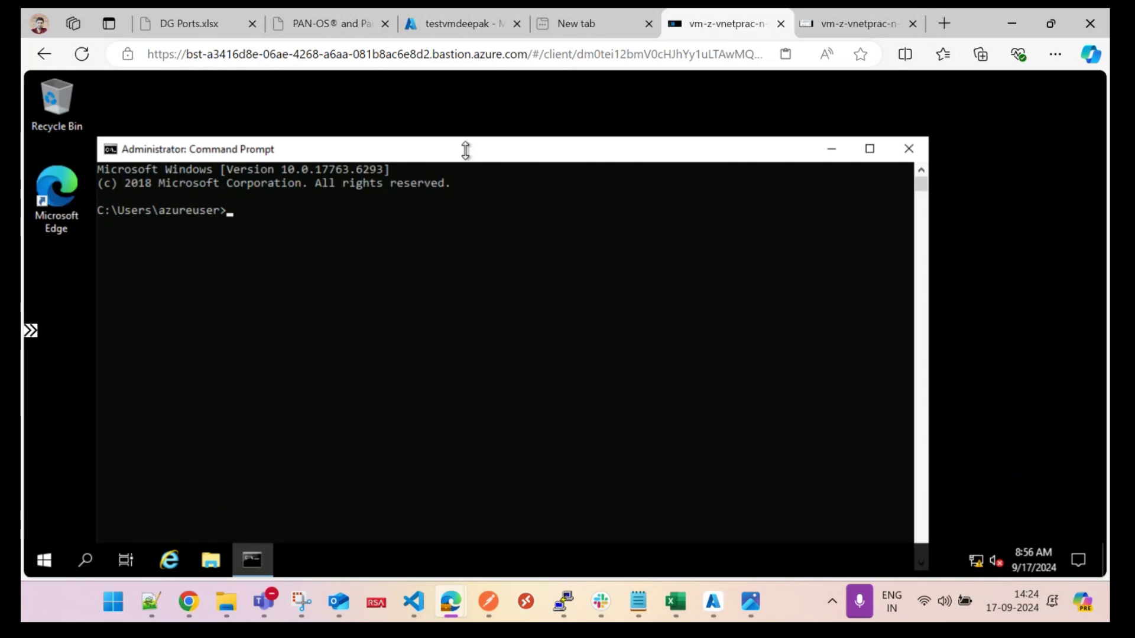
{"action": "type", "text": "ipconfig"}
{"action": "key", "text": "Return"}
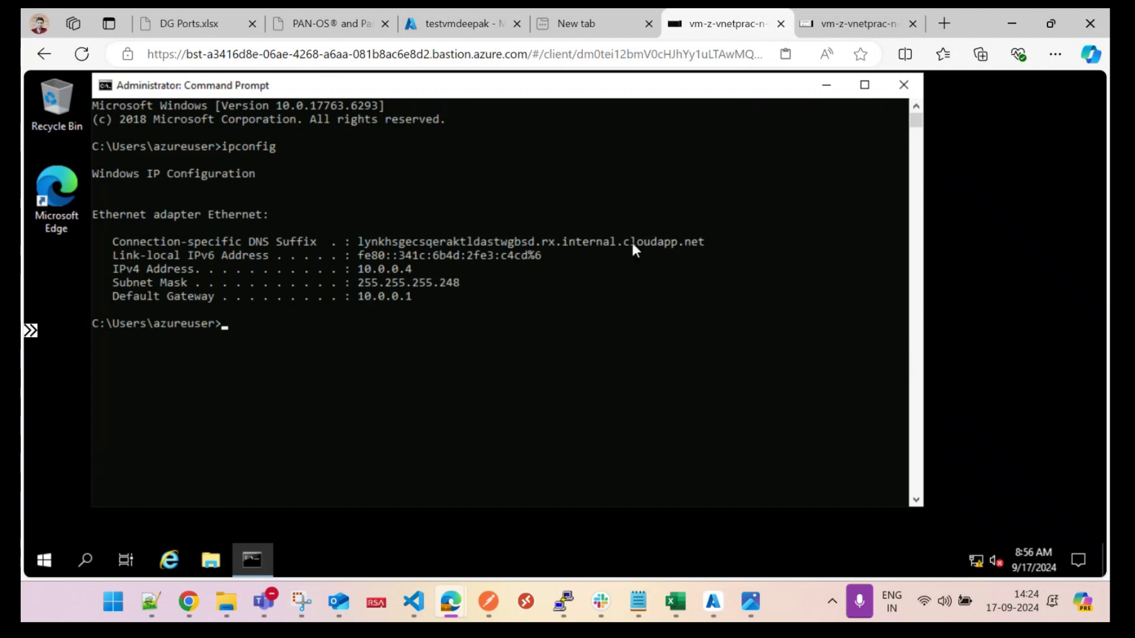
Step: On the second VM, close the firewall windows and run ipconfig to confirm 192.168.0.4
{"action": "left_click", "coordinate": [829, 20]}
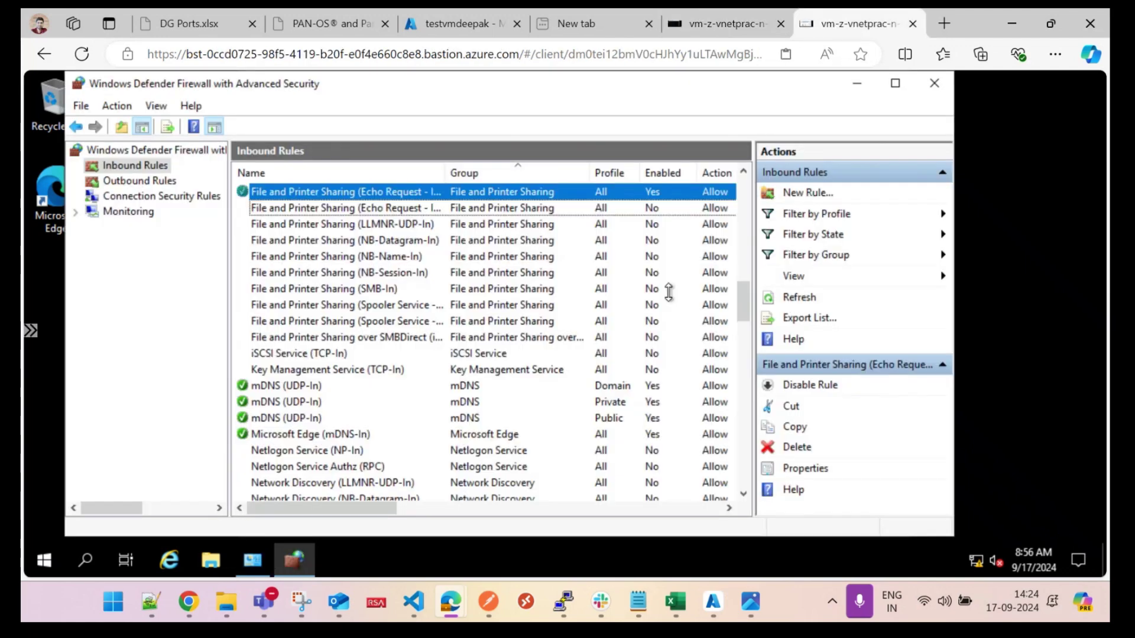
{"action": "left_click", "coordinate": [933, 83]}
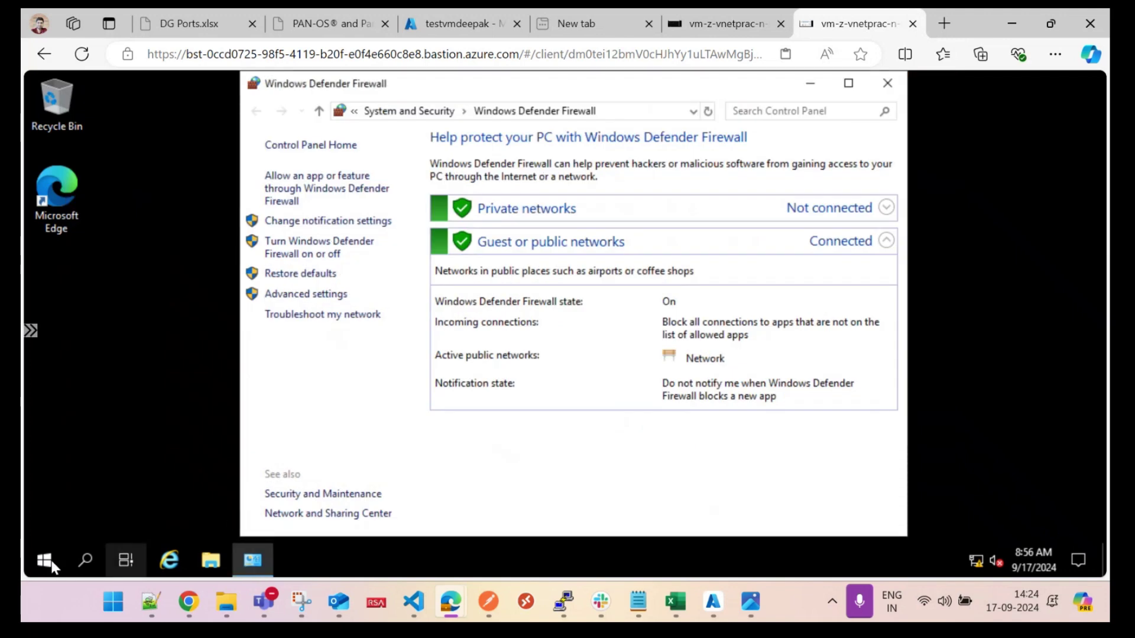
{"action": "left_click", "coordinate": [45, 560]}
{"action": "type", "text": "cmd"}
{"action": "key", "text": "Return"}
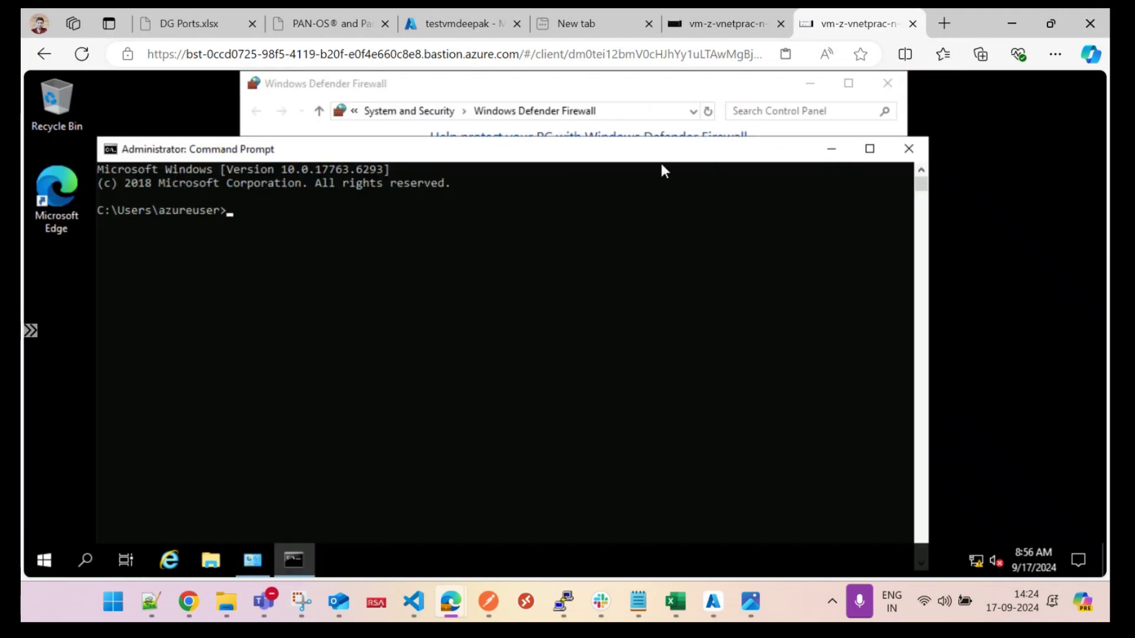
{"action": "left_click", "coordinate": [887, 83]}
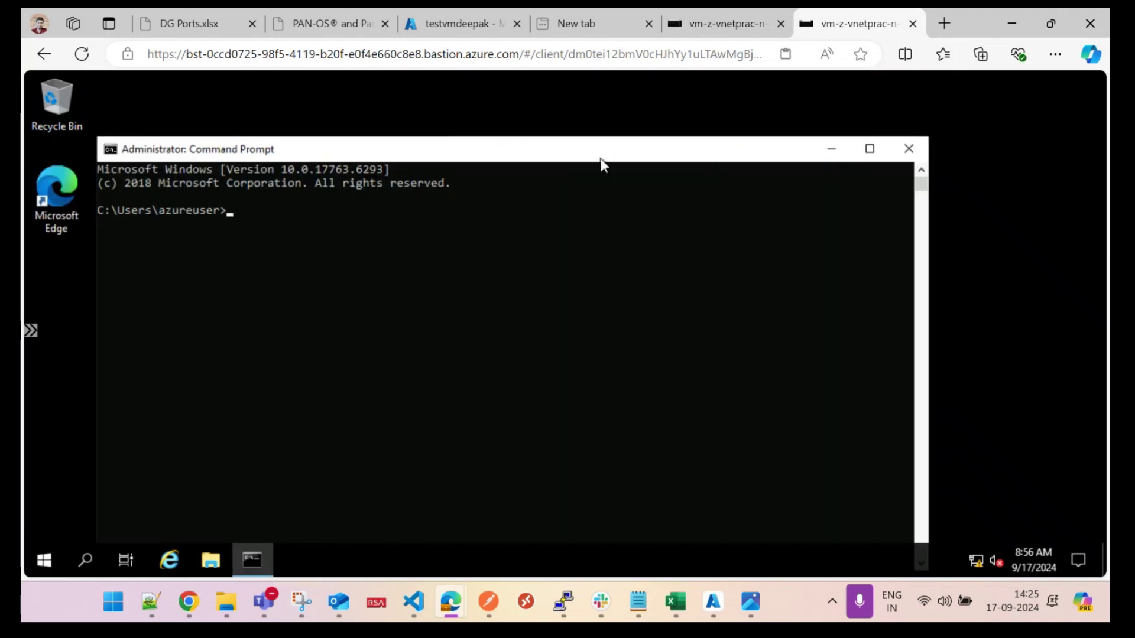
{"action": "left_click_drag", "start_coordinate": [641, 140], "coordinate": [686, 108]}
{"action": "type", "text": "ipconfig"}
{"action": "key", "text": "Return"}
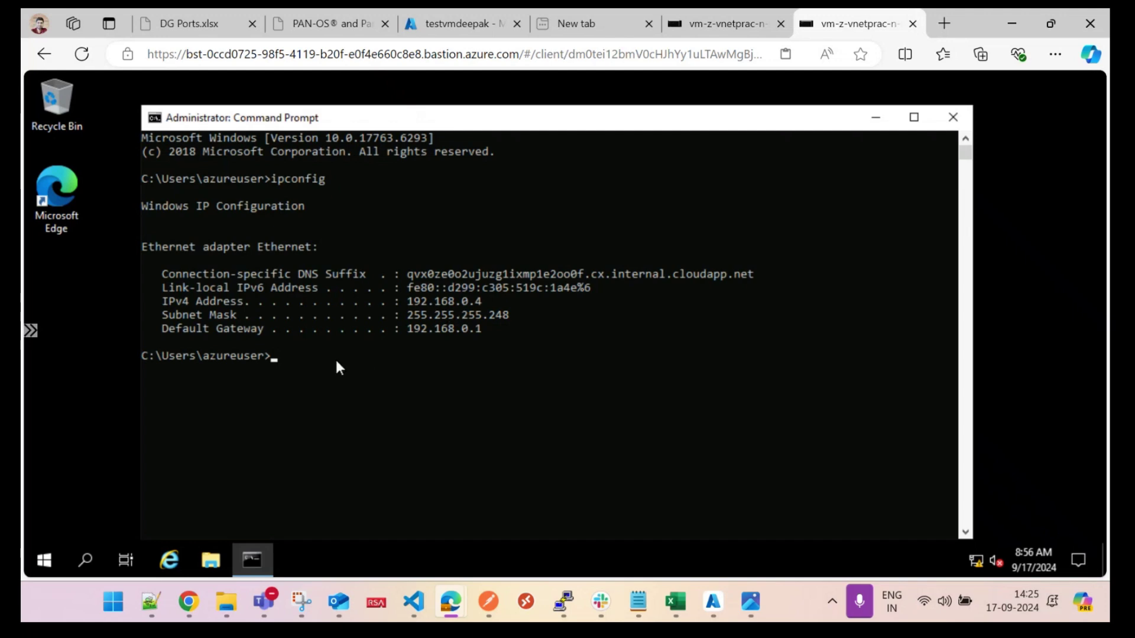
Step: Start a continuous ping from 192.168.0.4 to 10.0.0.4
{"action": "type", "text": "ping 10.0.0.4 -t"}
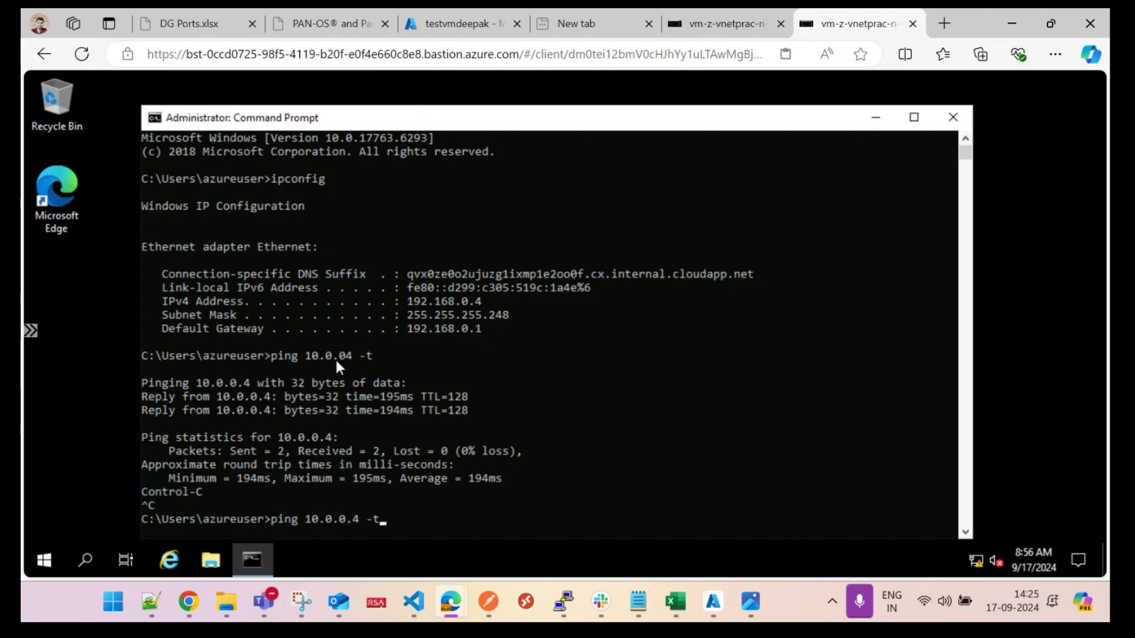
{"action": "key", "text": "Return"}
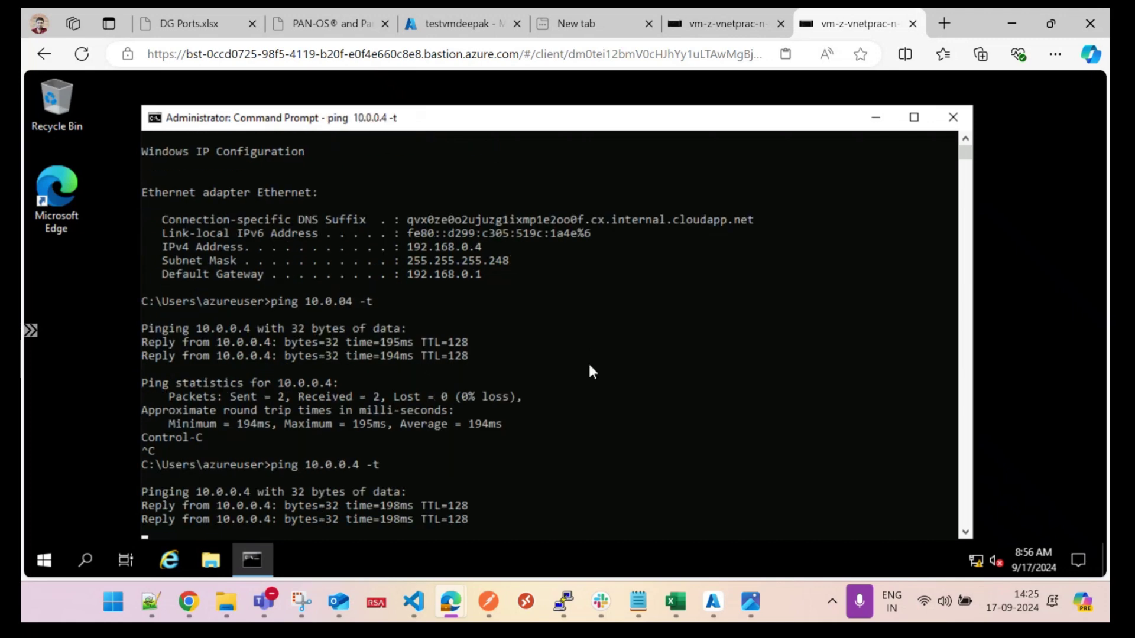
{"action": "left_click_drag", "start_coordinate": [613, 127], "coordinate": [616, 97]}
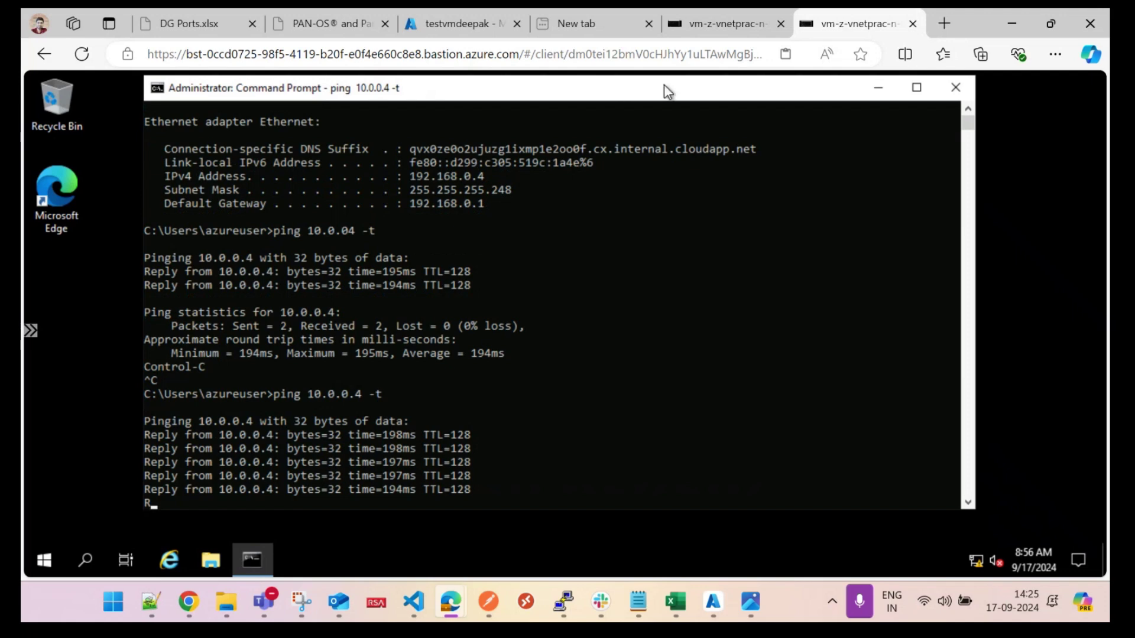
Step: On the 10.0.0.4 VM, run 'ping 192.168.0.4 -t' and get continuous replies
{"action": "left_click", "coordinate": [728, 23]}
{"action": "type", "text": "ping "}
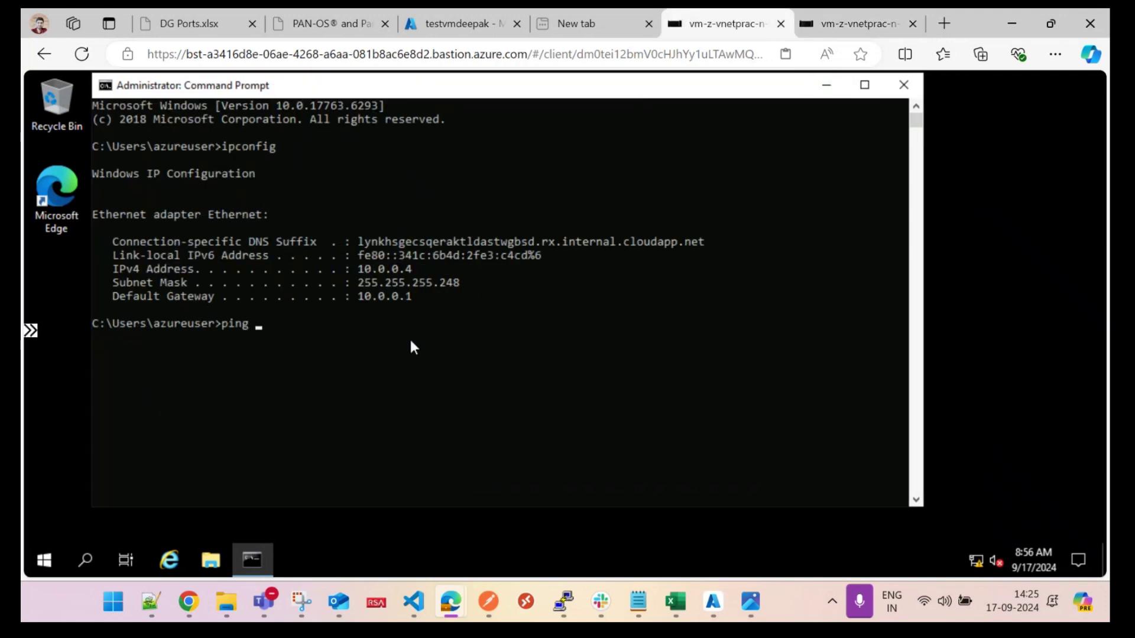
{"action": "type", "text": "192.168.0.4 -t"}
{"action": "key", "text": "Return"}
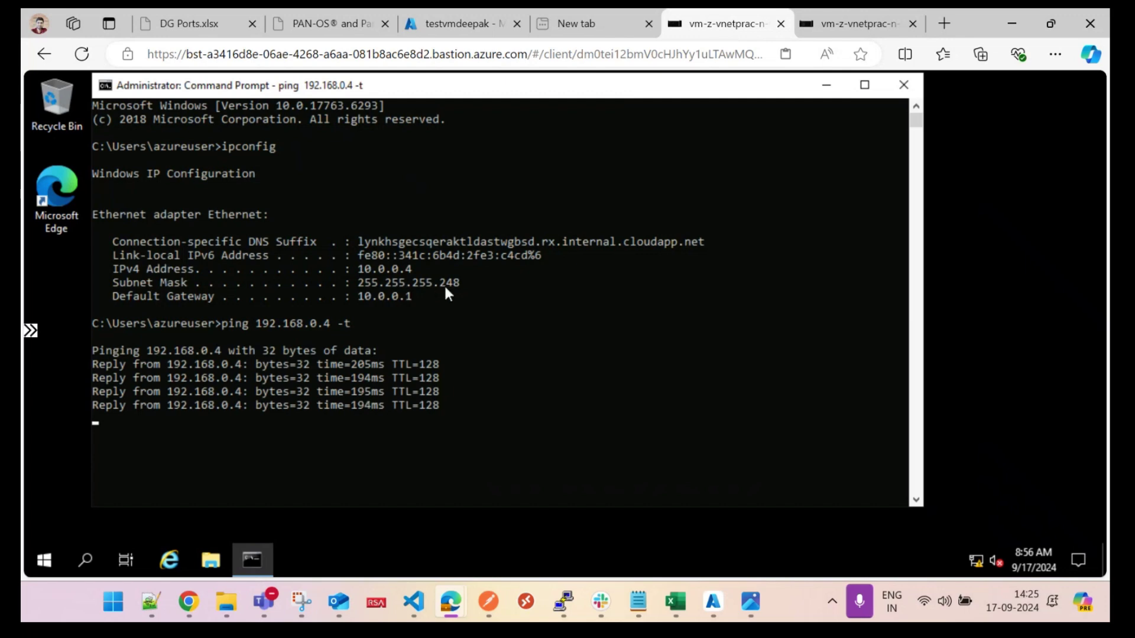
{"action": "mouse_move", "coordinate": [453, 597]}
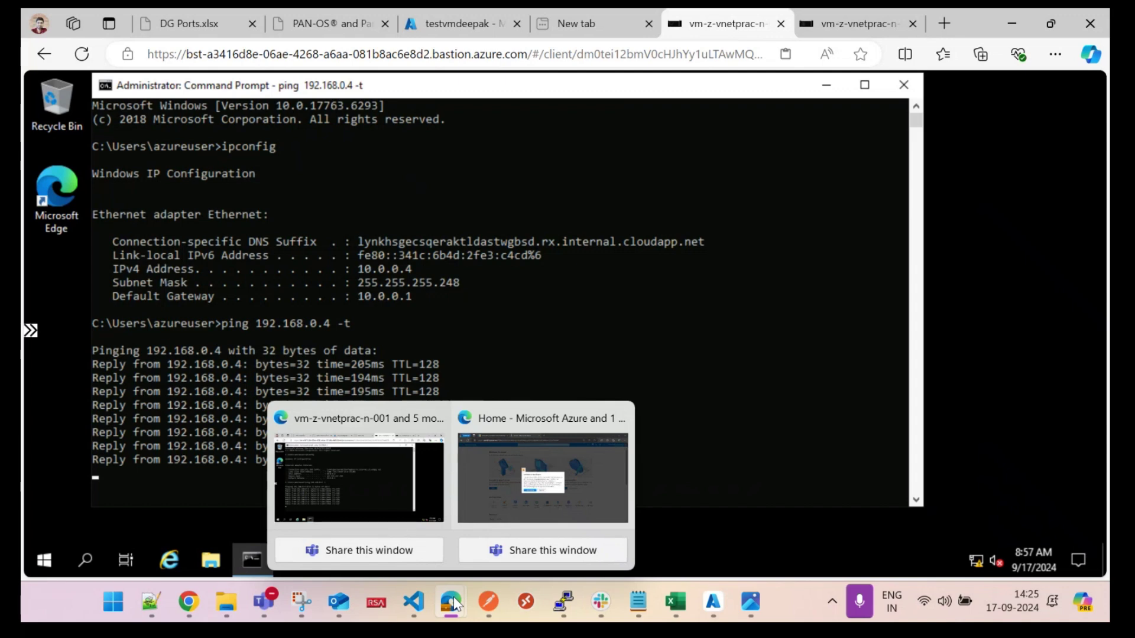
Step: Refresh the gateway's connections showing con-z-vnetprac-n-001 Not connected, then open the gateway Overview
{"action": "mouse_move", "coordinate": [713, 601]}
{"action": "left_click", "coordinate": [653, 516]}
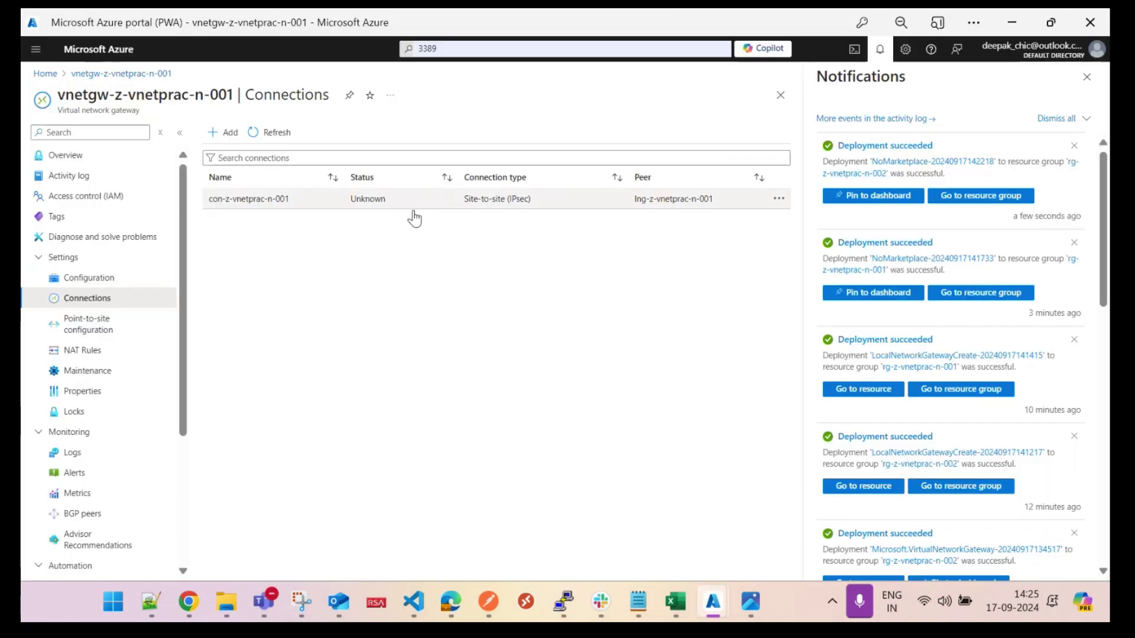
{"action": "left_click", "coordinate": [281, 136]}
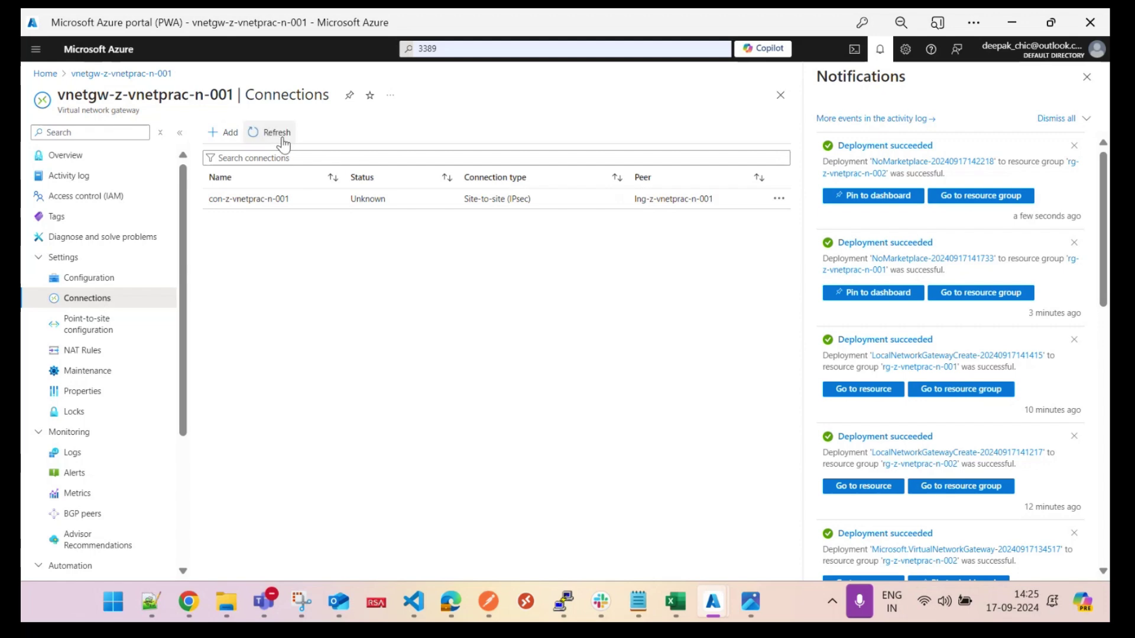
{"action": "left_click", "coordinate": [1083, 80]}
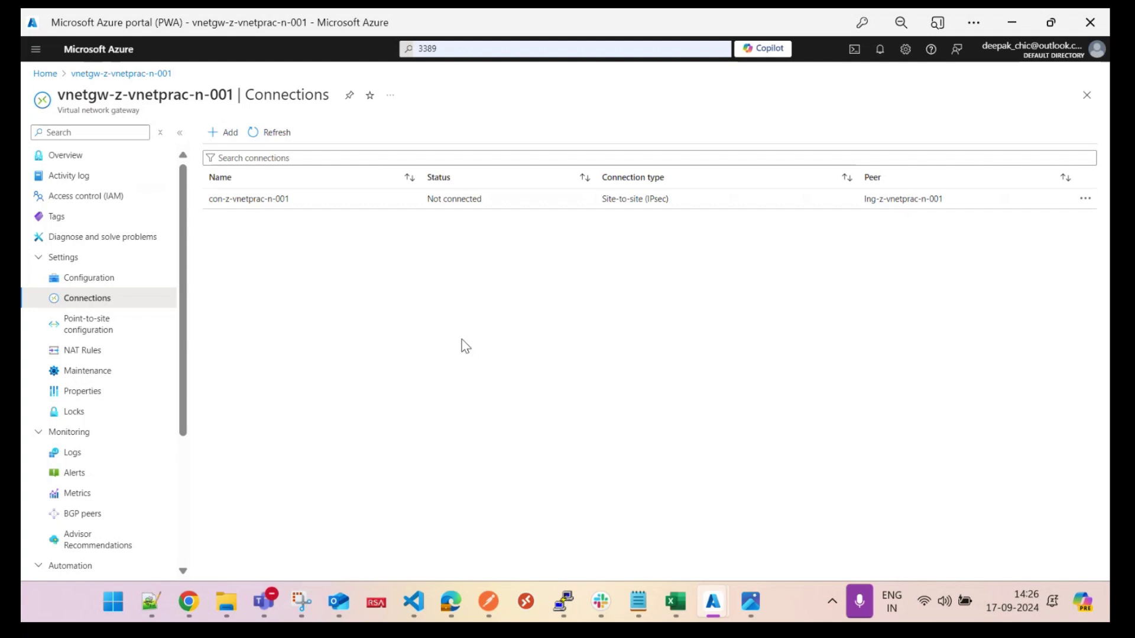
{"action": "left_click", "coordinate": [87, 156]}
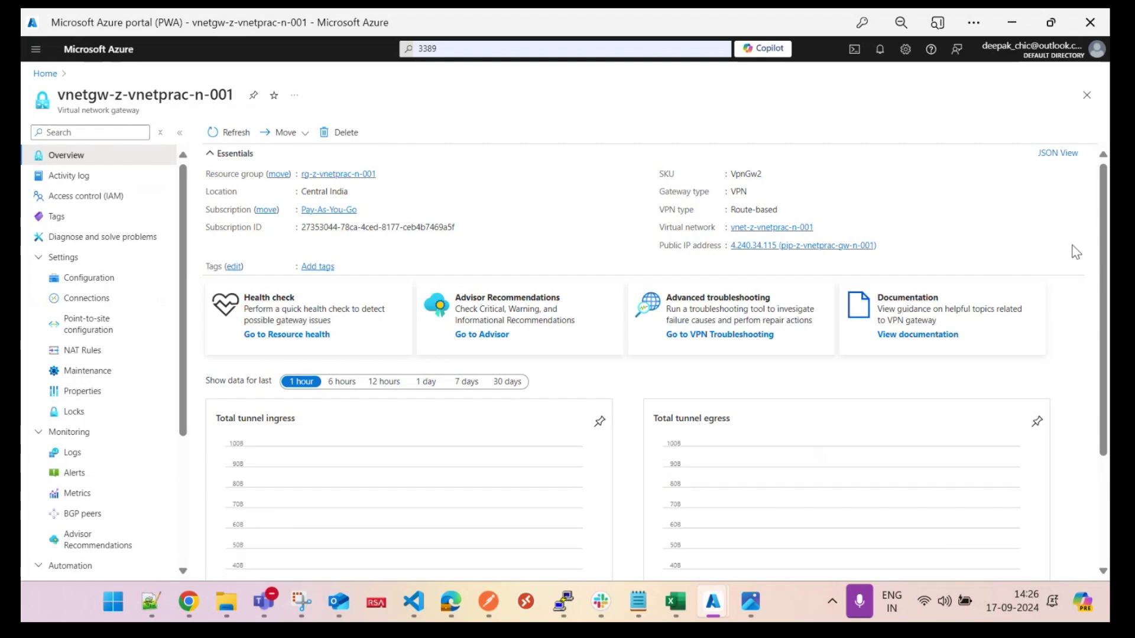
Step: View the tunnel ingress/egress charts, return to the Azure Home page, then switch to Teams
{"action": "scroll", "coordinate": [1072, 247], "scroll_direction": "down", "scroll_amount": 3}
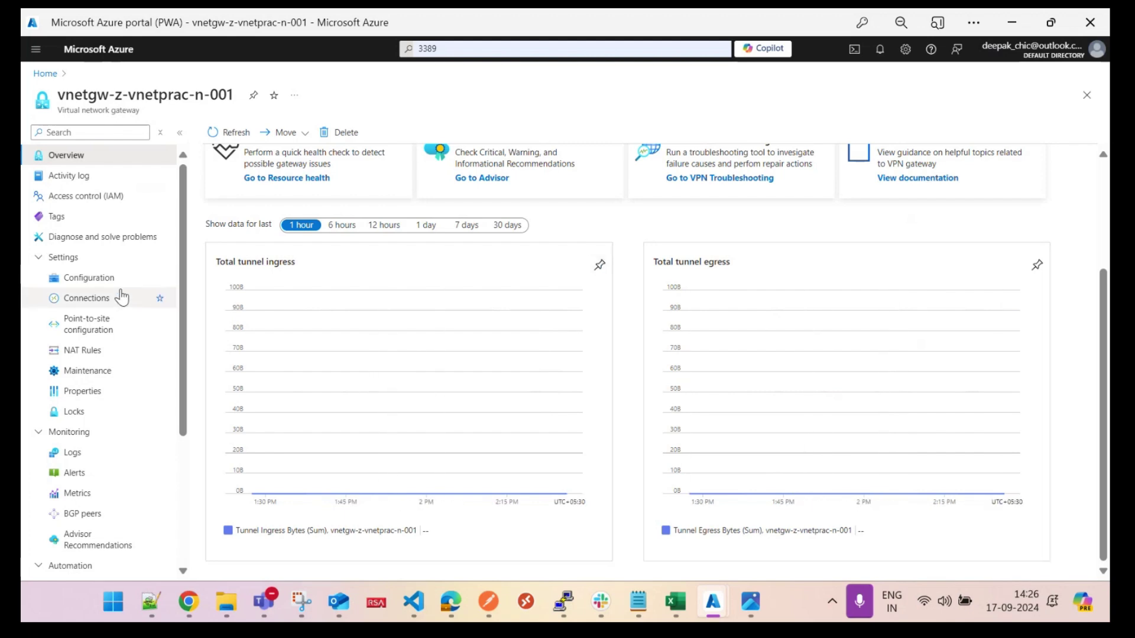
{"action": "left_click", "coordinate": [39, 75]}
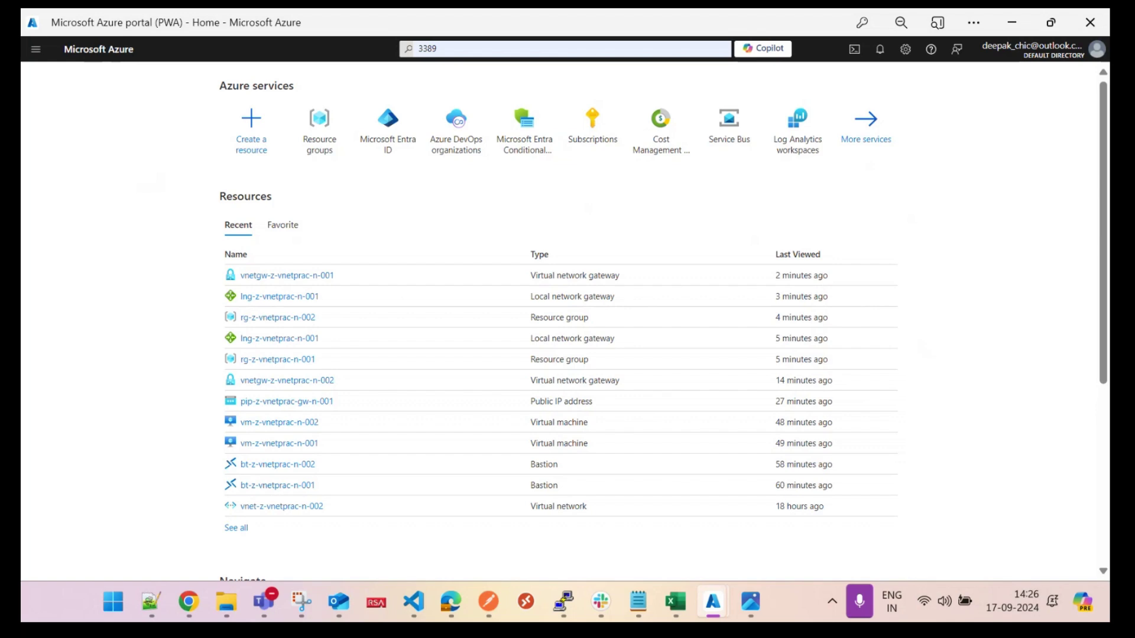
{"action": "left_click", "coordinate": [264, 602]}
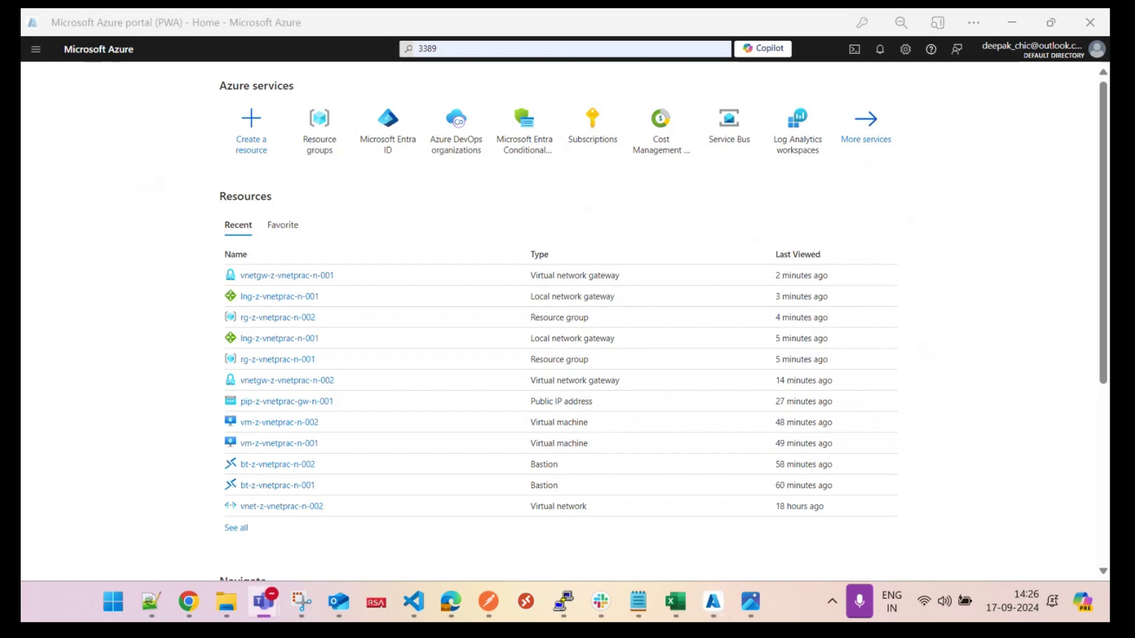